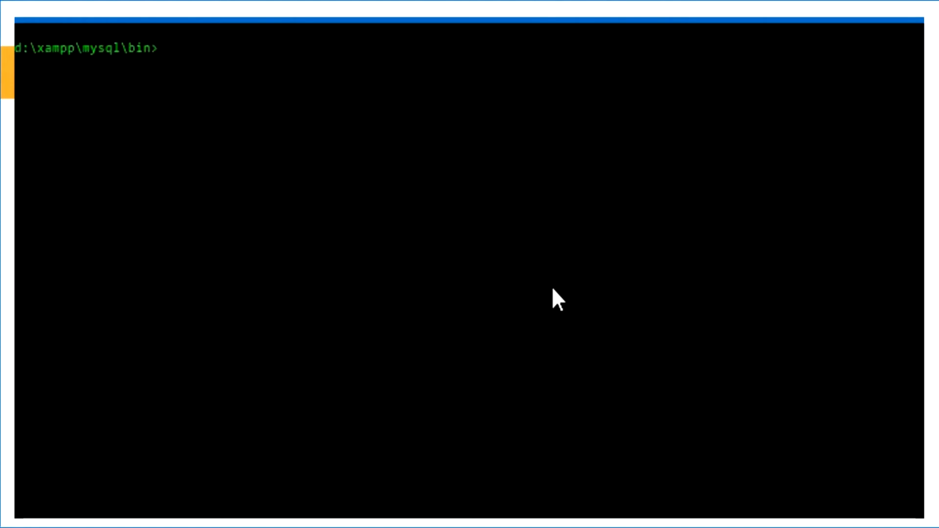
- Start the mysql client as user dbo with a password prompt and log in to the MariaDB server
{"action": "type", "text": "mysql -u dbo"}
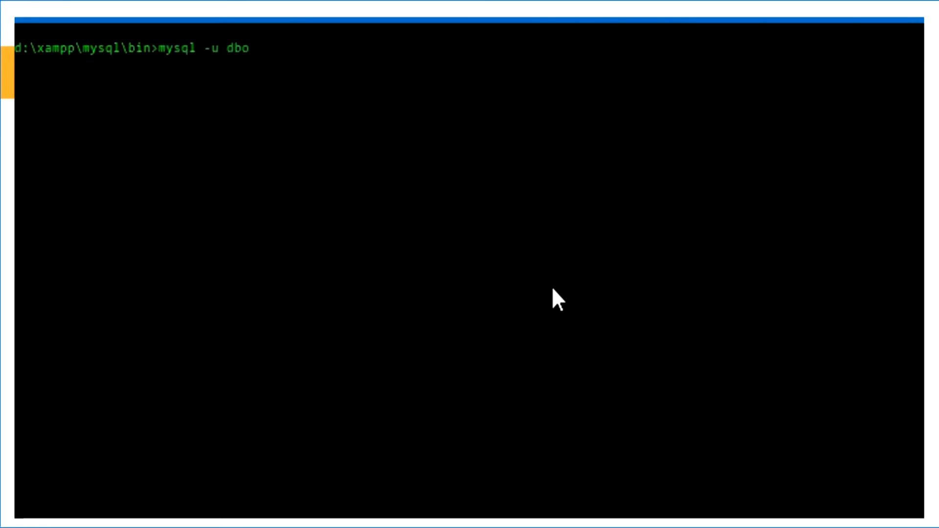
{"action": "type", "text": " -p"}
{"action": "key", "text": "Return"}
{"action": "key", "text": "Return"}
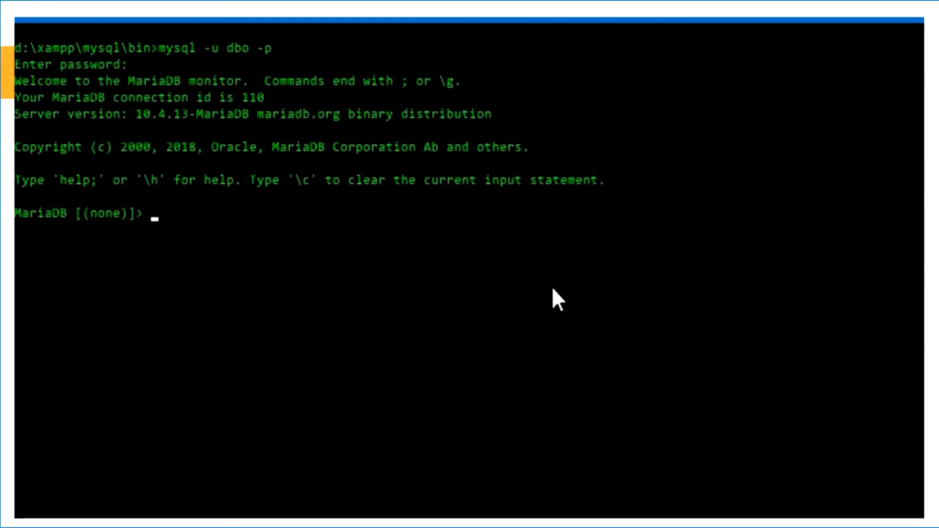
- Create a database named dbpenjualan and select it as the active database
{"action": "type", "text": "create database"}
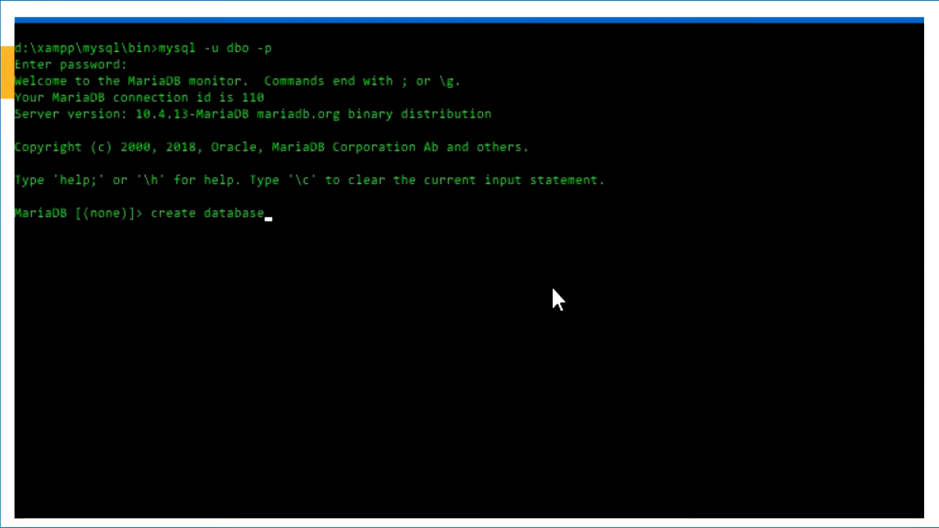
{"action": "type", "text": " dbpenjualan;"}
{"action": "key", "text": "Return"}
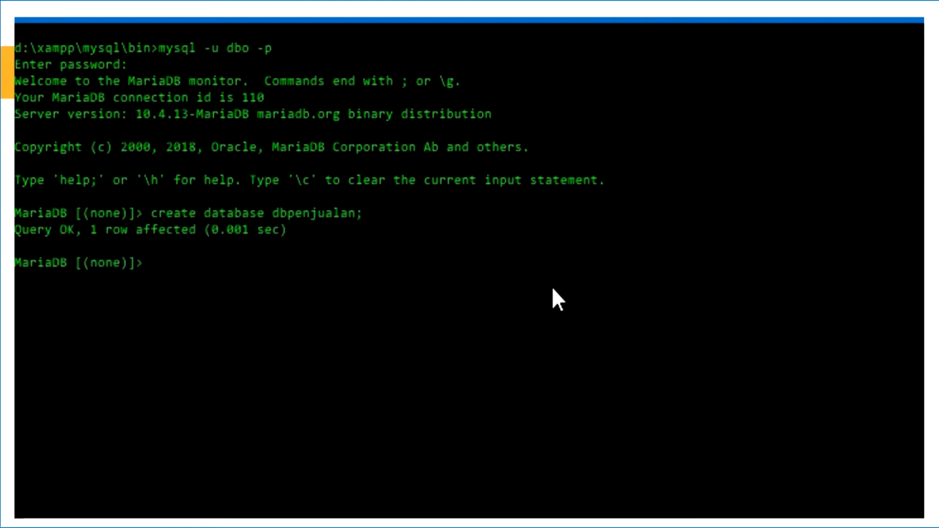
{"action": "type", "text": "use dbpenjualan;"}
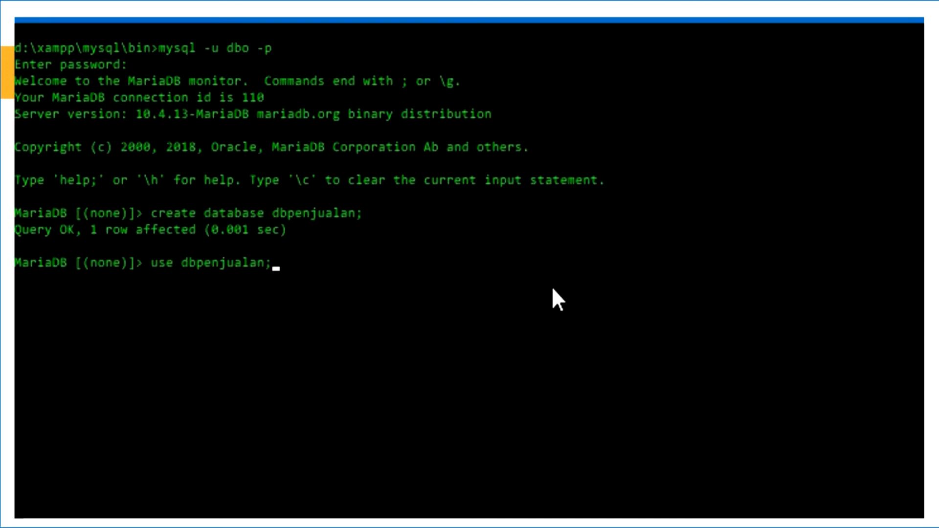
{"action": "key", "text": "Return"}
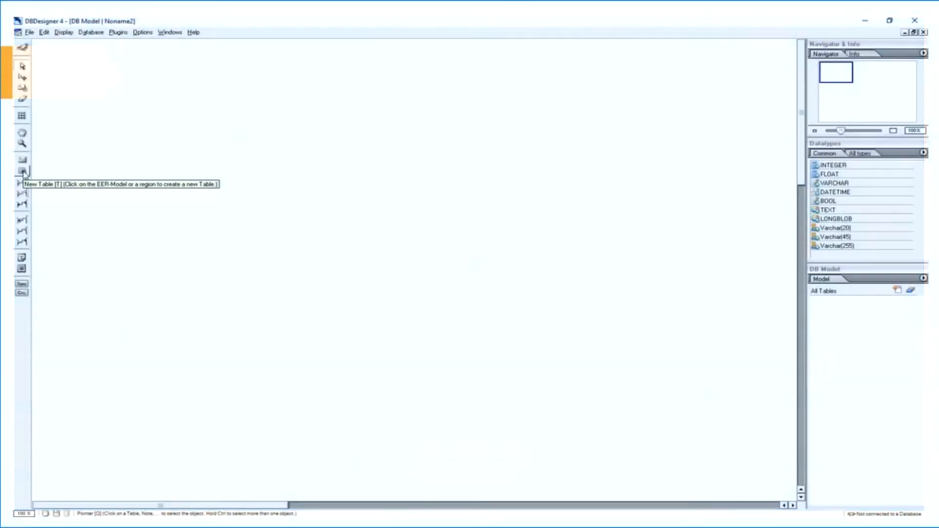
- In DBDesigner 4, place a new table near the upper-left of the empty model and name it faktur
{"action": "left_click", "coordinate": [23, 172]}
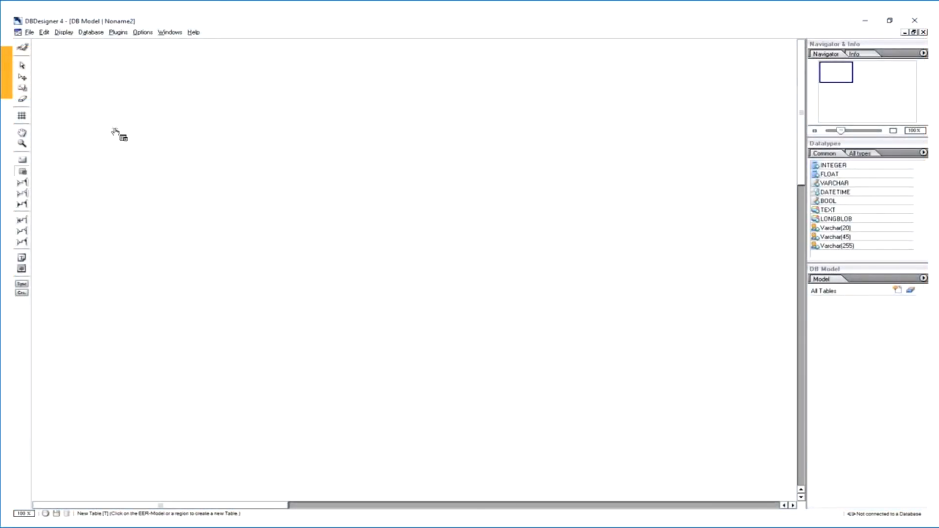
{"action": "left_click", "coordinate": [91, 102]}
{"action": "right_click", "coordinate": [103, 105]}
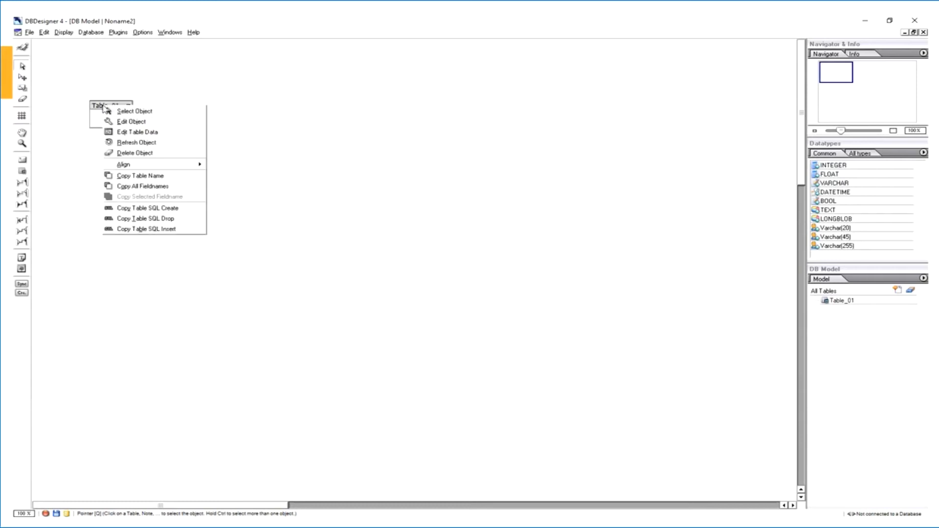
{"action": "left_click", "coordinate": [126, 120]}
{"action": "type", "text": "faktur"}
- Add a primary key column Nfak of type CHAR(4) to the faktur table and turn off its auto-increment
{"action": "left_click", "coordinate": [301, 203]}
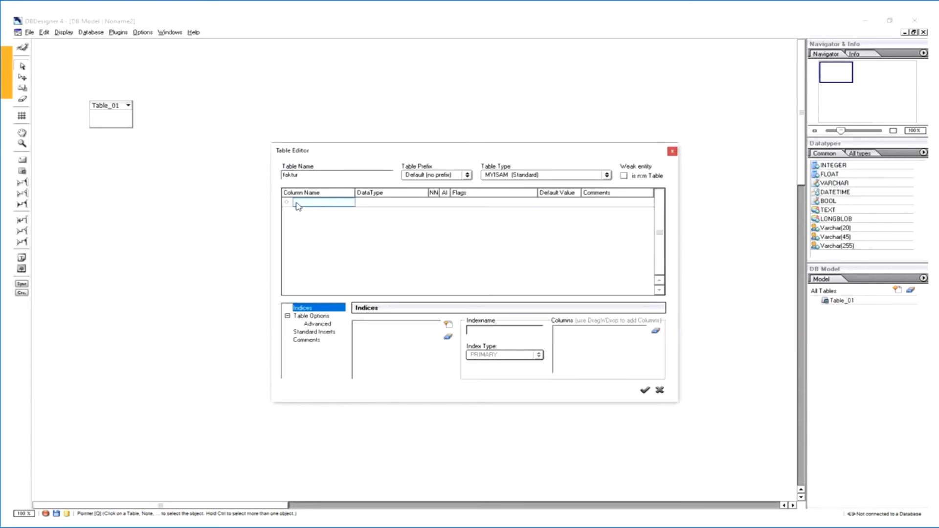
{"action": "type", "text": "Nfak"}
{"action": "key", "text": "Tab"}
{"action": "type", "text": "CHAR(4"}
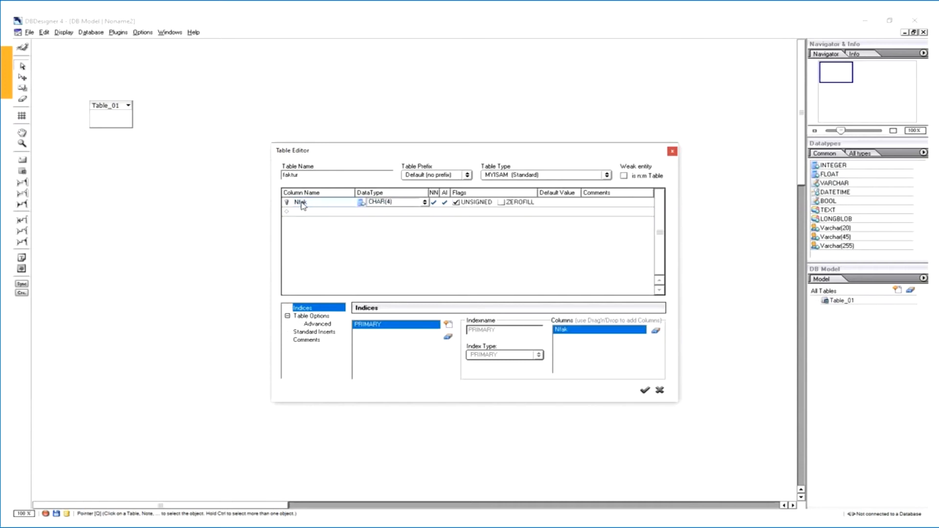
{"action": "key", "text": "Return"}
{"action": "left_click", "coordinate": [445, 202]}
- Add a Tgl column of type DATE to the faktur table and save the table
{"action": "left_click", "coordinate": [318, 212]}
{"action": "type", "text": "Tgl"}
{"action": "key", "text": "Tab"}
{"action": "type", "text": "D"}
{"action": "key", "text": "Return"}
{"action": "left_click", "coordinate": [319, 221]}
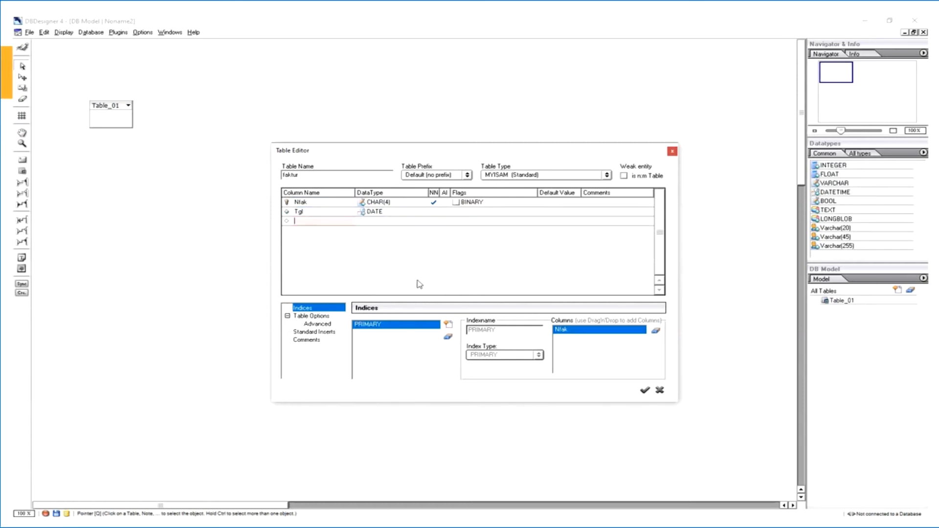
{"action": "left_click", "coordinate": [645, 390]}
- Place a second table below faktur and name it barang
{"action": "left_click", "coordinate": [22, 171]}
{"action": "left_click", "coordinate": [117, 170]}
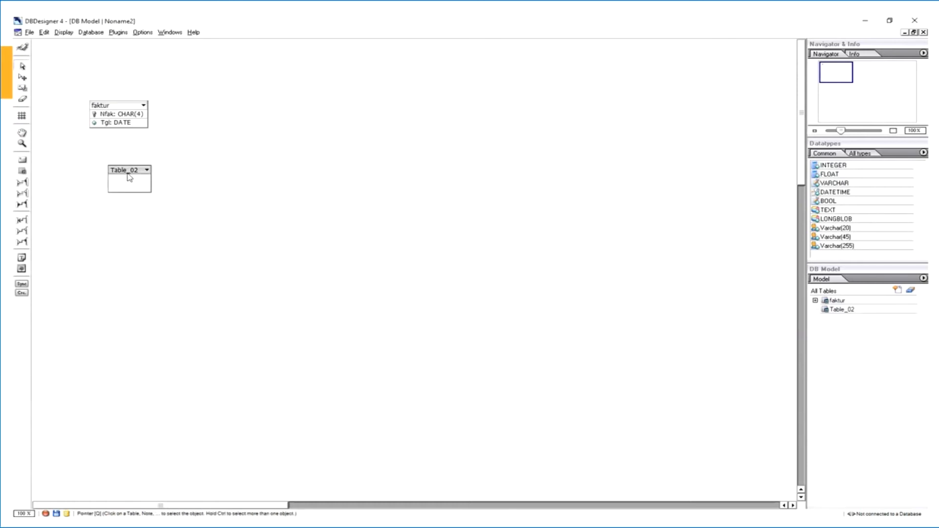
{"action": "right_click", "coordinate": [125, 170]}
{"action": "left_click", "coordinate": [142, 185]}
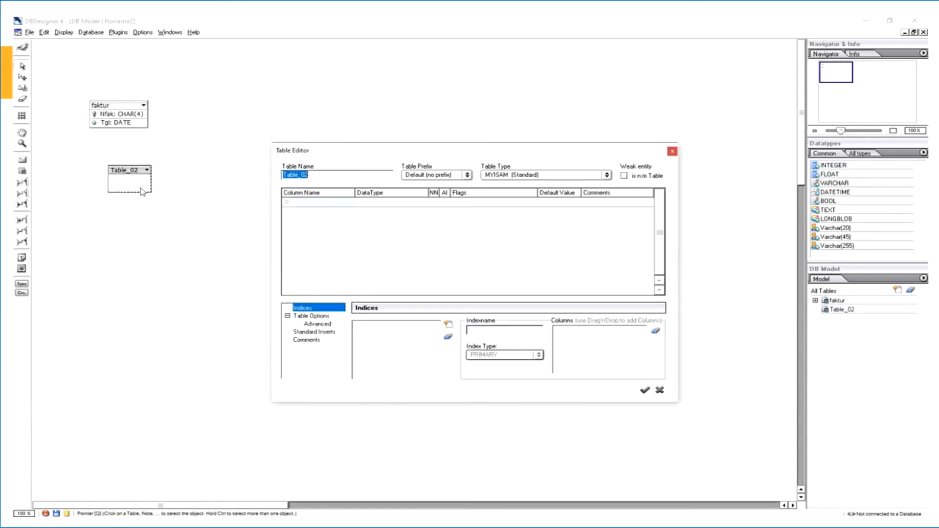
{"action": "type", "text": "barang"}
- Add a primary key column NBrg of type CHAR(4) to the barang table, without auto-increment
{"action": "left_click", "coordinate": [312, 203]}
{"action": "type", "text": "NBrg"}
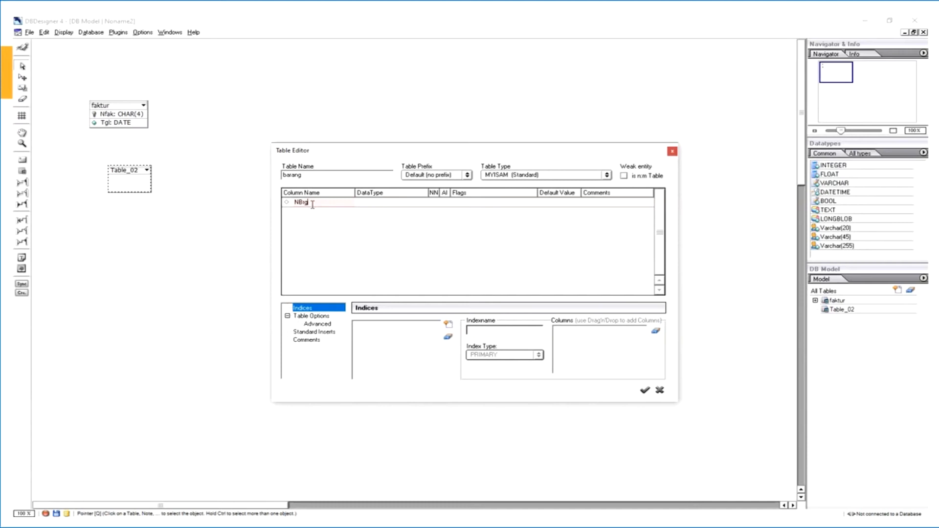
{"action": "key", "text": "Return"}
{"action": "type", "text": "CHAR()4"}
{"action": "key", "text": "Return"}
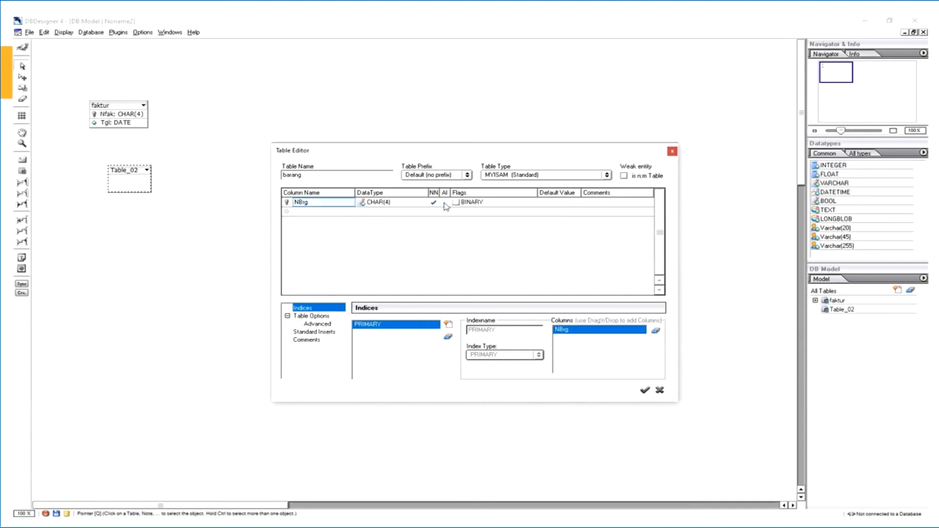
- Add an NmBrg column of type CHAR(20) to the barang table
{"action": "left_click", "coordinate": [320, 214]}
{"action": "type", "text": "NmBrg"}
{"action": "key", "text": "Return"}
{"action": "type", "text": "CHAR(20)"}
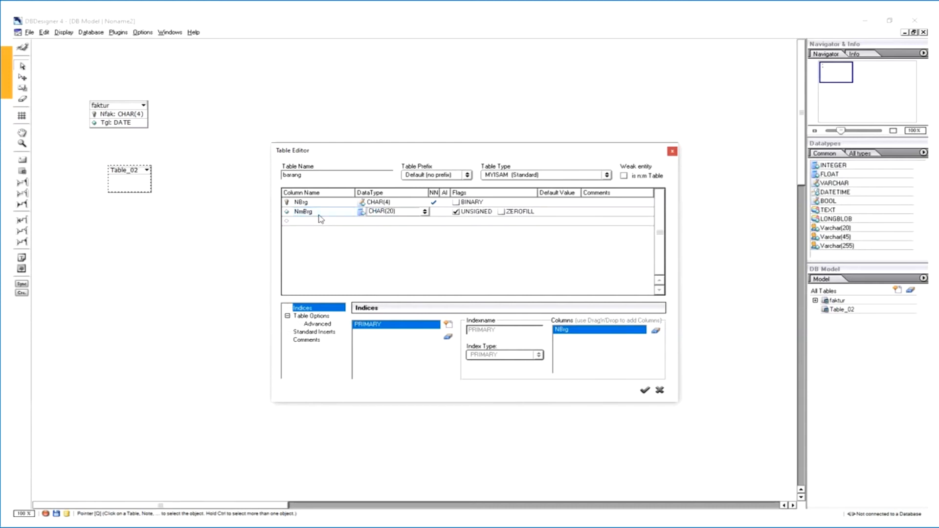
- Add an Hrg column of type DOUBLE to the barang table and save the table
{"action": "left_click", "coordinate": [343, 222]}
{"action": "type", "text": "Hrg"}
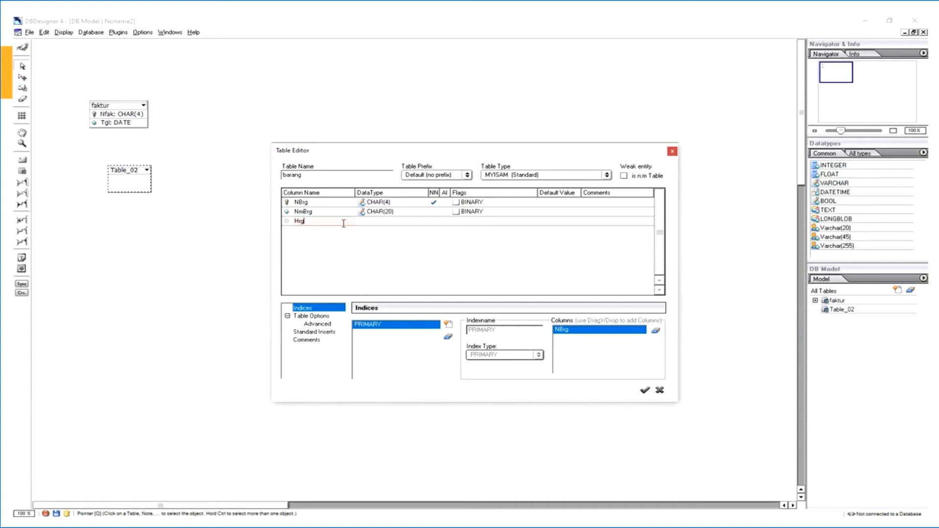
{"action": "key", "text": "Return"}
{"action": "type", "text": "DOUBLE"}
{"action": "left_click", "coordinate": [345, 228]}
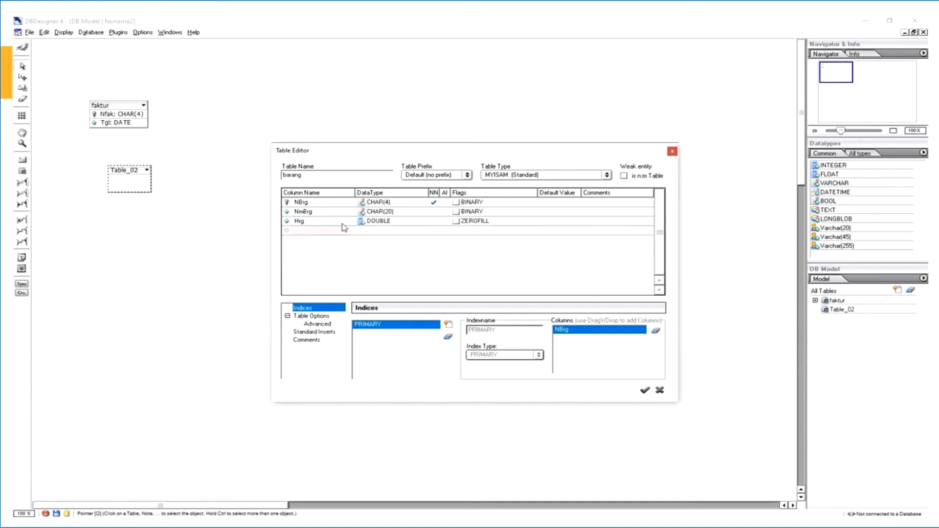
{"action": "left_click", "coordinate": [645, 389]}
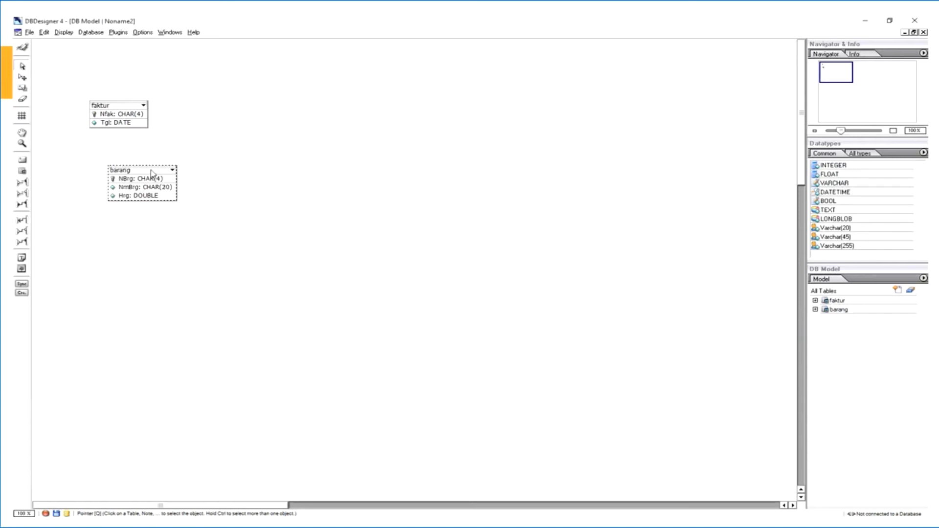
- Move the barang table to the right of faktur and place a third table below faktur, named langganan
{"action": "left_click_drag", "start_coordinate": [151, 173], "coordinate": [293, 104]}
{"action": "left_click", "coordinate": [22, 160]}
{"action": "left_click", "coordinate": [97, 165]}
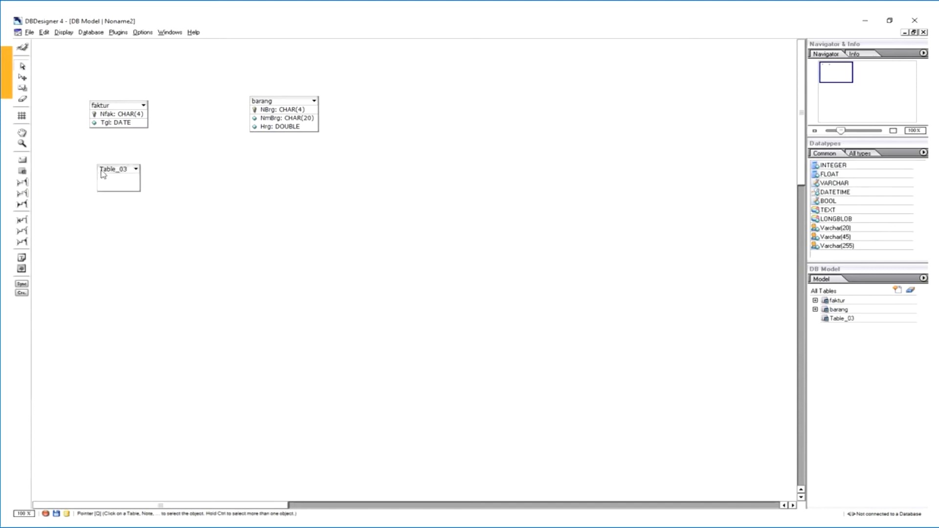
{"action": "right_click", "coordinate": [118, 172]}
{"action": "left_click", "coordinate": [142, 185]}
{"action": "type", "text": "langganan"}
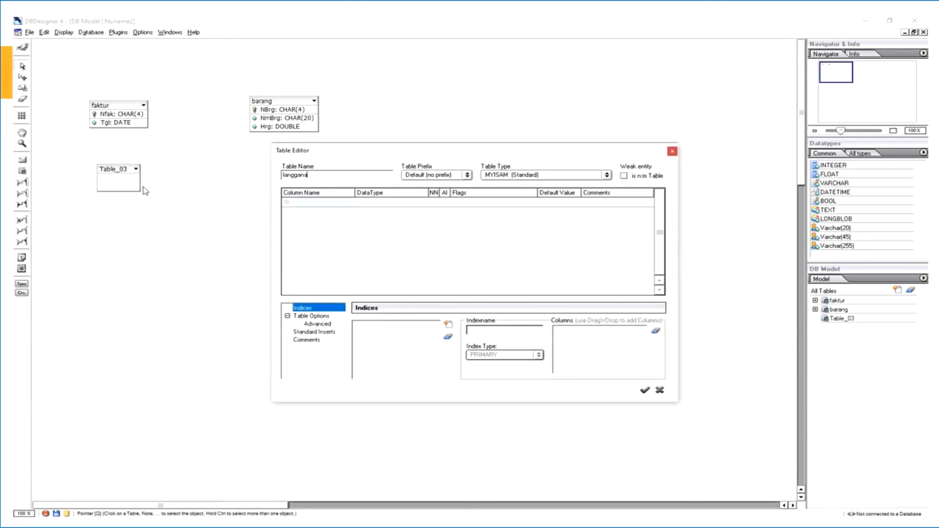
- Add a primary key column NLgn of type CHAR(4) to the langganan table, without auto-increment
{"action": "left_click", "coordinate": [304, 202]}
{"action": "type", "text": "NLgn"}
{"action": "key", "text": "Tab"}
{"action": "type", "text": "CHAR"}
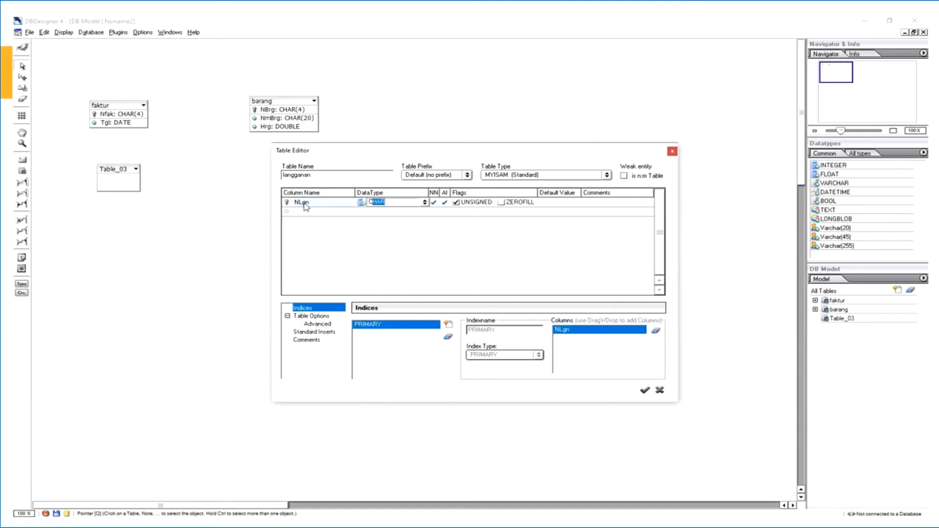
{"action": "type", "text": "(4"}
{"action": "key", "text": "Return"}
- Add an NmLgn column of type CHAR(20) to the langganan table
{"action": "type", "text": "NmLgn"}
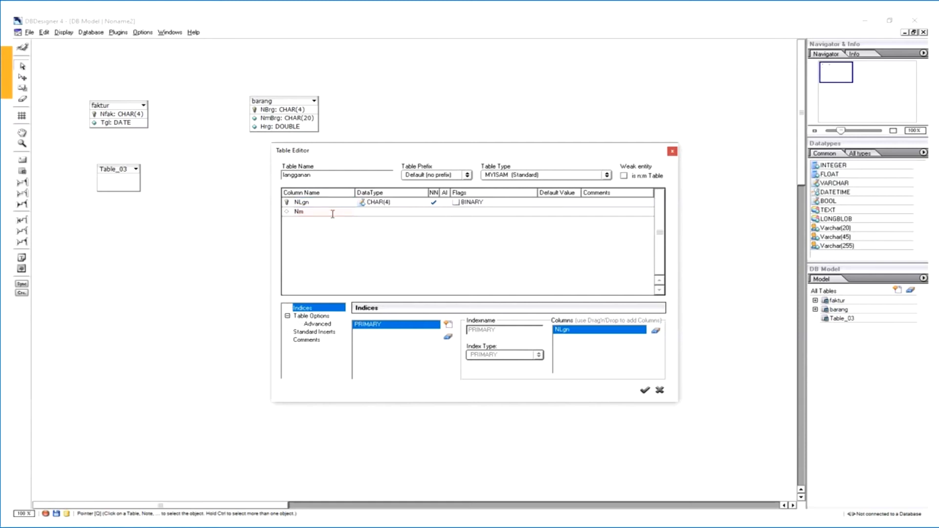
{"action": "key", "text": "Tab"}
{"action": "type", "text": "CHAR"}
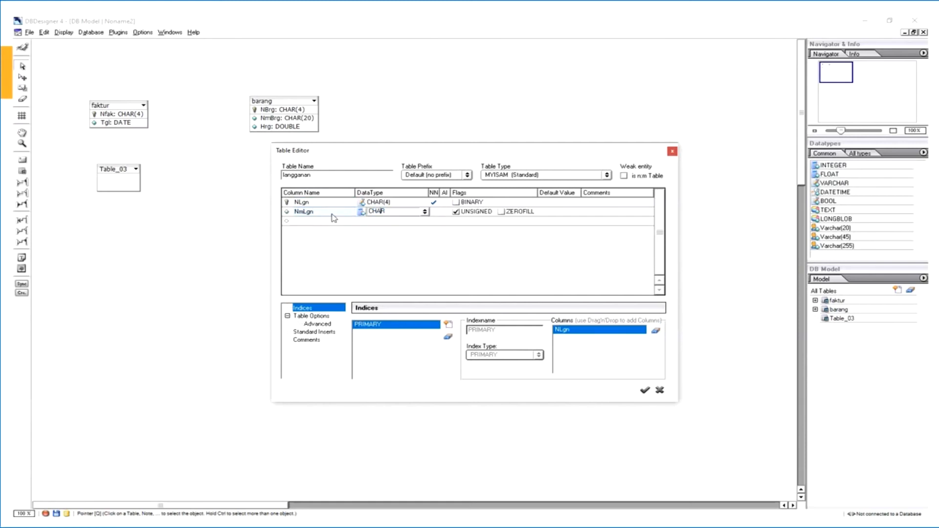
{"action": "type", "text": "(20)"}
{"action": "key", "text": "Return"}
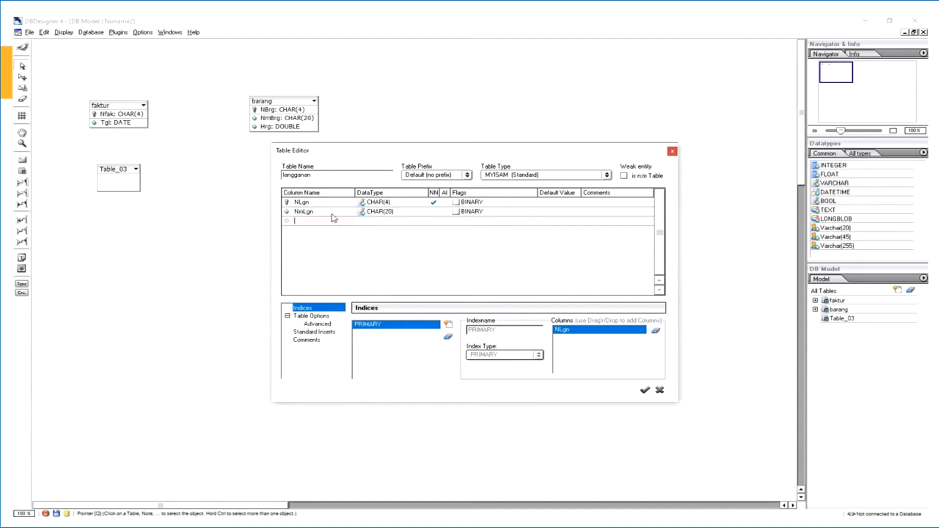
- Add a KtLgn column of type CHAR(20) to the langganan table and save the table
{"action": "type", "text": "KtLgn"}
{"action": "key", "text": "Return"}
{"action": "type", "text": "CHAR"}
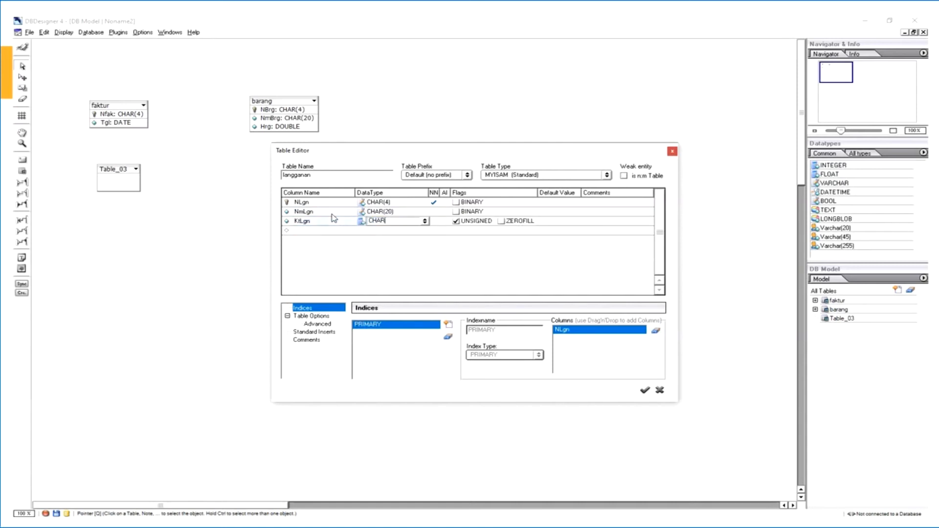
{"action": "type", "text": "()20"}
{"action": "left_click", "coordinate": [324, 234]}
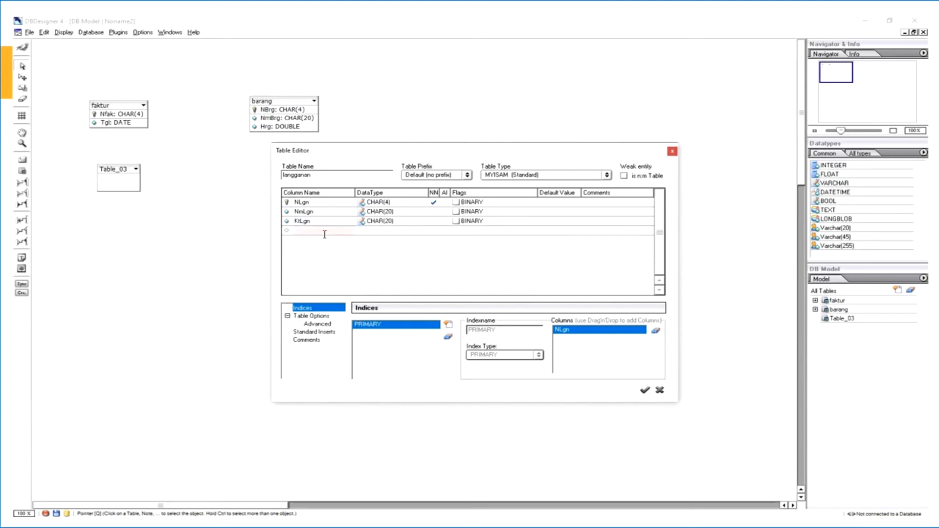
{"action": "left_click", "coordinate": [644, 389]}
- Reposition langganan below faktur and create a 1:n non-identifying relation from langganan to faktur
{"action": "left_click_drag", "start_coordinate": [126, 169], "coordinate": [116, 168]}
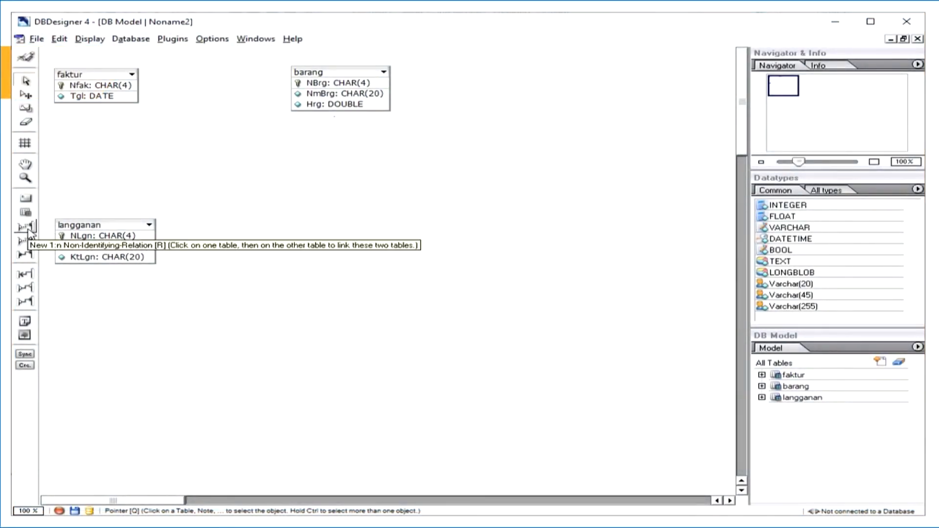
{"action": "left_click", "coordinate": [27, 228]}
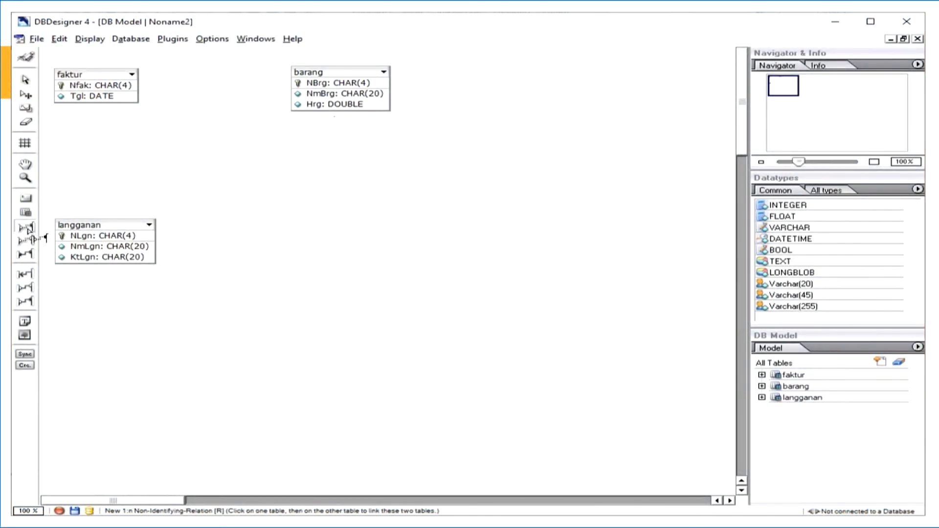
{"action": "left_click", "coordinate": [88, 223]}
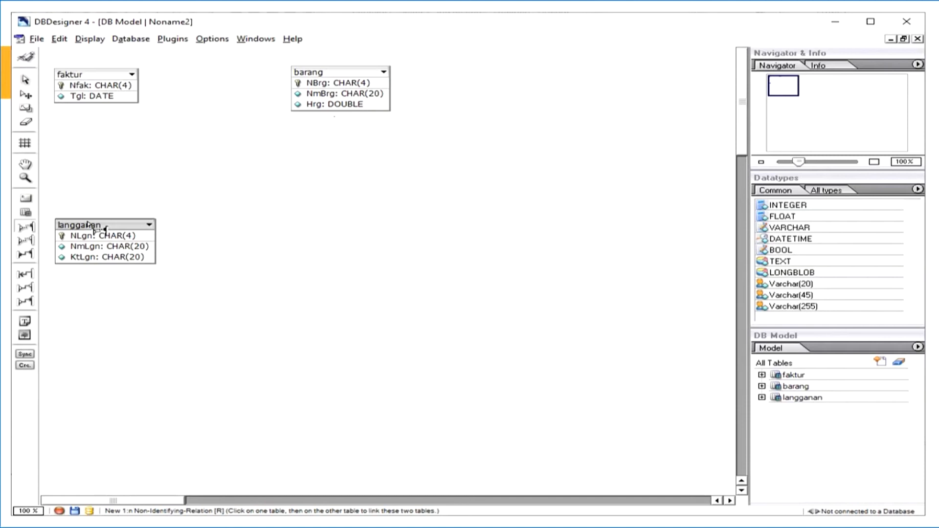
{"action": "left_click", "coordinate": [69, 74]}
{"action": "left_click", "coordinate": [69, 75]}
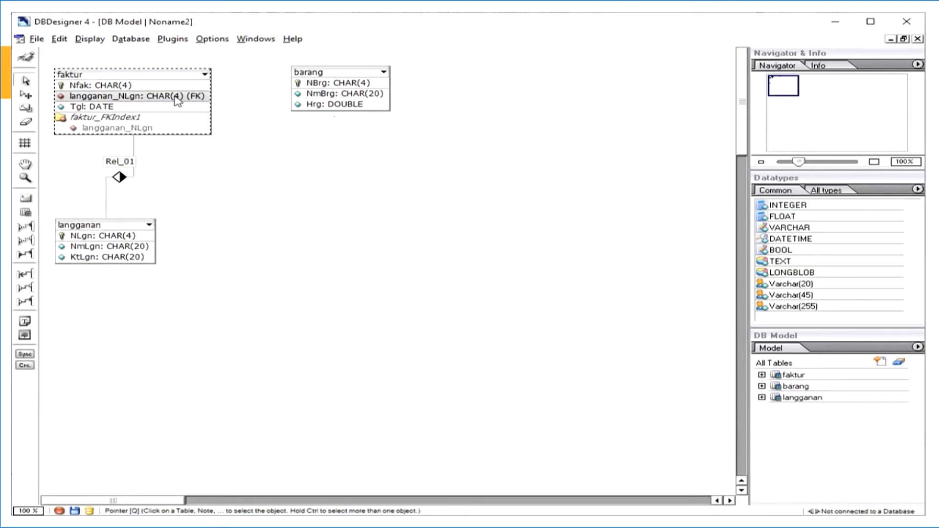
- Move the faktur and barang tables further apart and link faktur to barang with an n:m relation
{"action": "left_click_drag", "start_coordinate": [147, 75], "coordinate": [141, 76]}
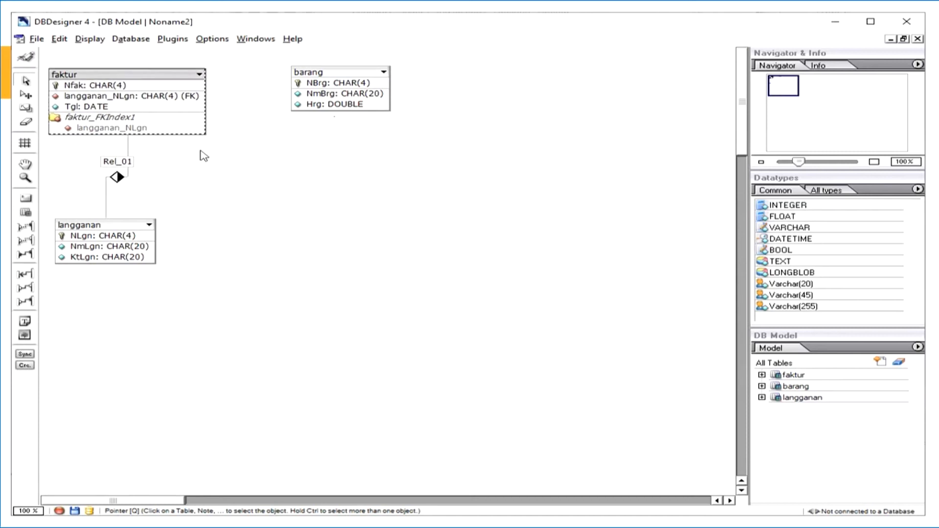
{"action": "left_click_drag", "start_coordinate": [325, 74], "coordinate": [373, 77]}
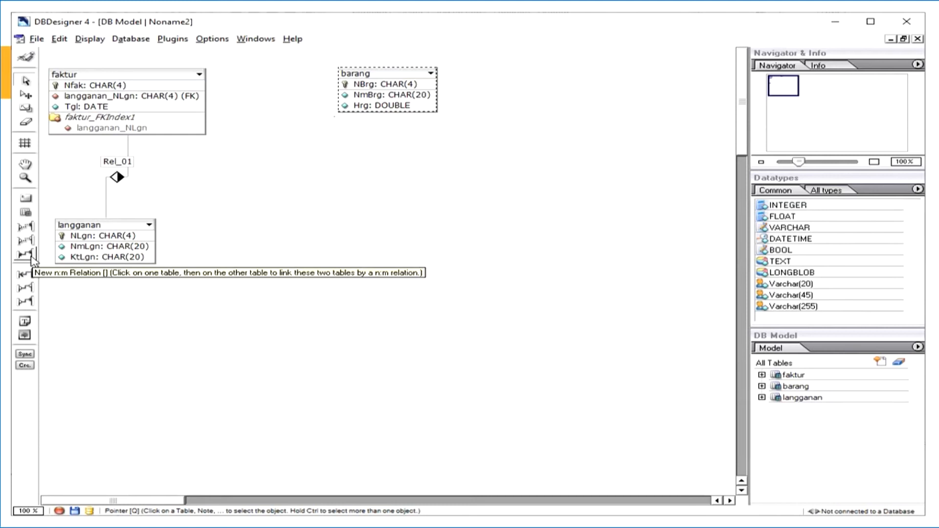
{"action": "left_click", "coordinate": [32, 257]}
{"action": "left_click", "coordinate": [156, 130]}
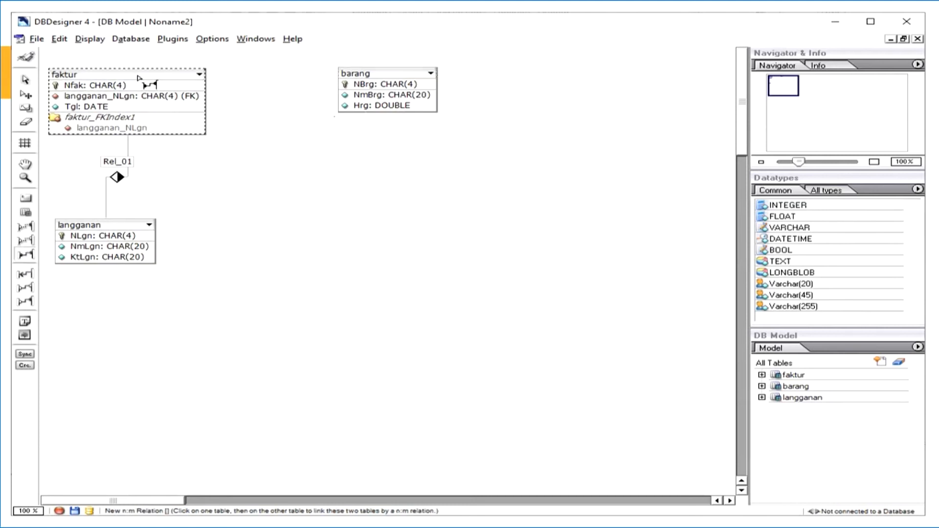
{"action": "left_click", "coordinate": [376, 74]}
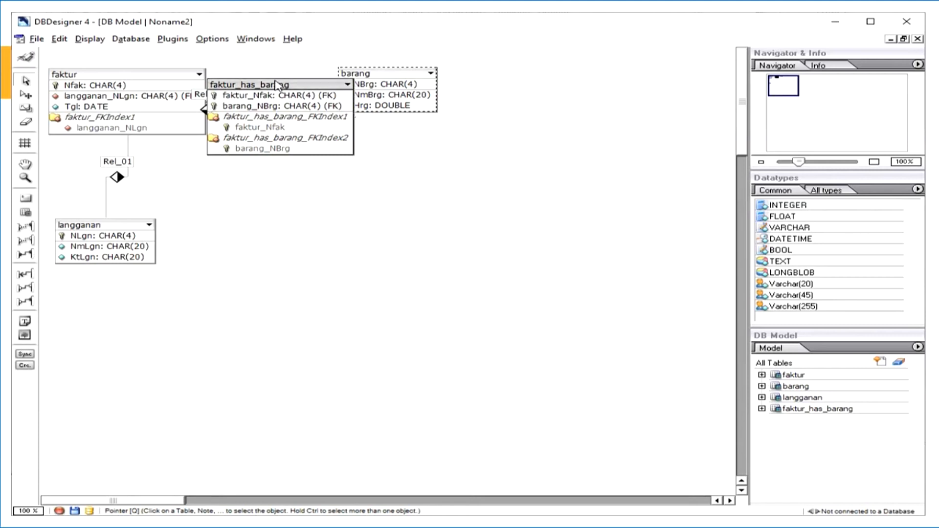
- Move the faktur_has_barang junction table below and between faktur and barang, and rename it transaksi
{"action": "left_click_drag", "start_coordinate": [276, 87], "coordinate": [309, 191]}
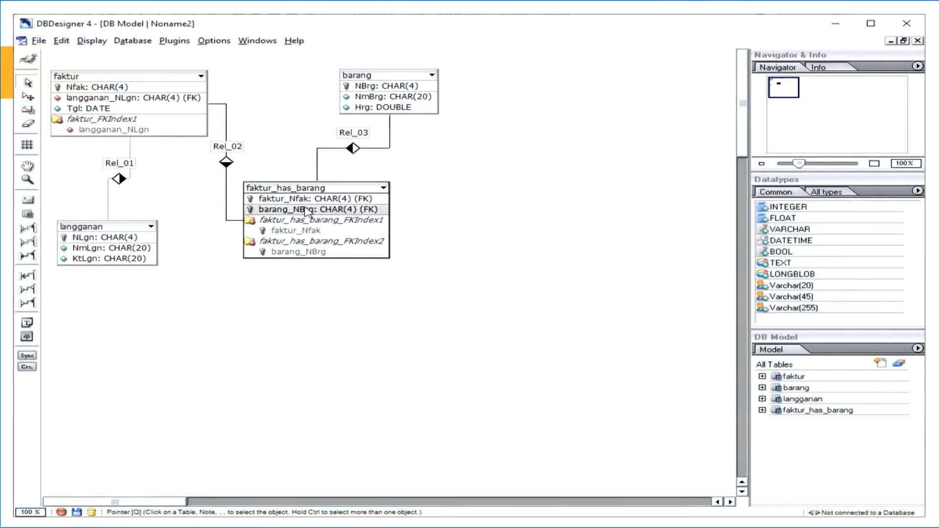
{"action": "left_click_drag", "start_coordinate": [301, 192], "coordinate": [334, 199]}
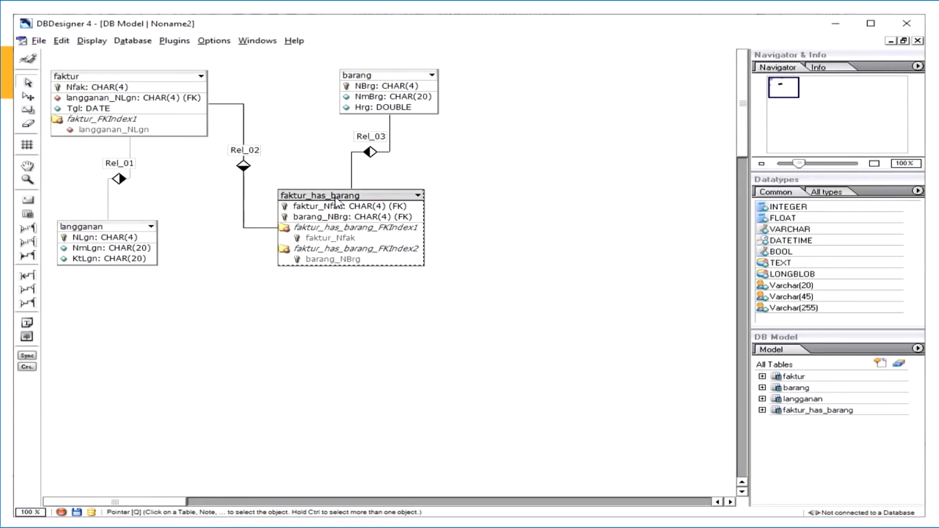
{"action": "right_click", "coordinate": [335, 199]}
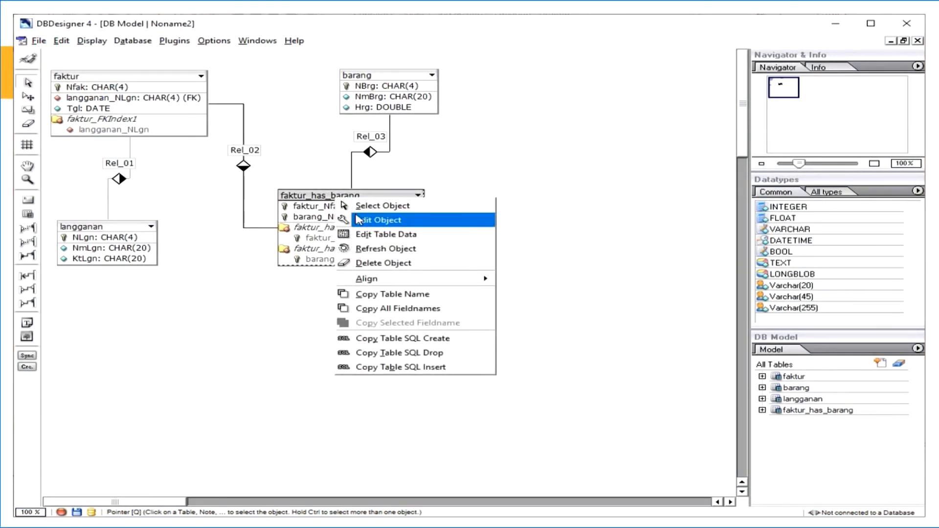
{"action": "left_click", "coordinate": [334, 249]}
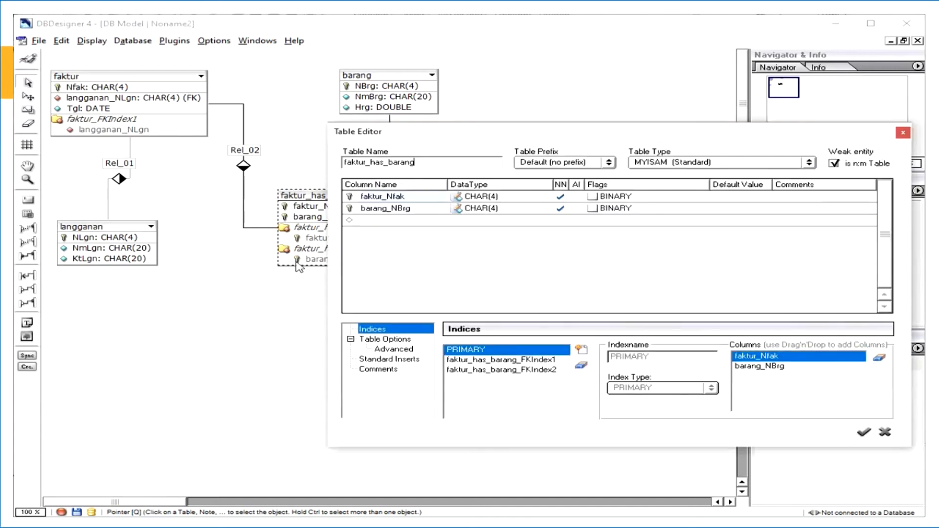
{"action": "left_click_drag", "start_coordinate": [416, 162], "coordinate": [333, 159]}
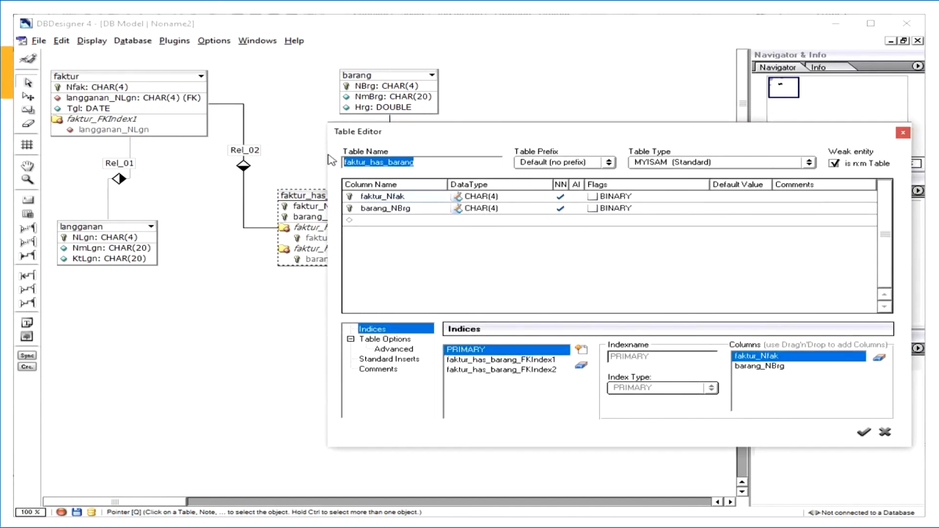
{"action": "type", "text": "Tra"}
{"action": "key", "text": "BackSpace"}
{"action": "key", "text": "BackSpace"}
{"action": "key", "text": "BackSpace"}
{"action": "type", "text": "transaksi"}
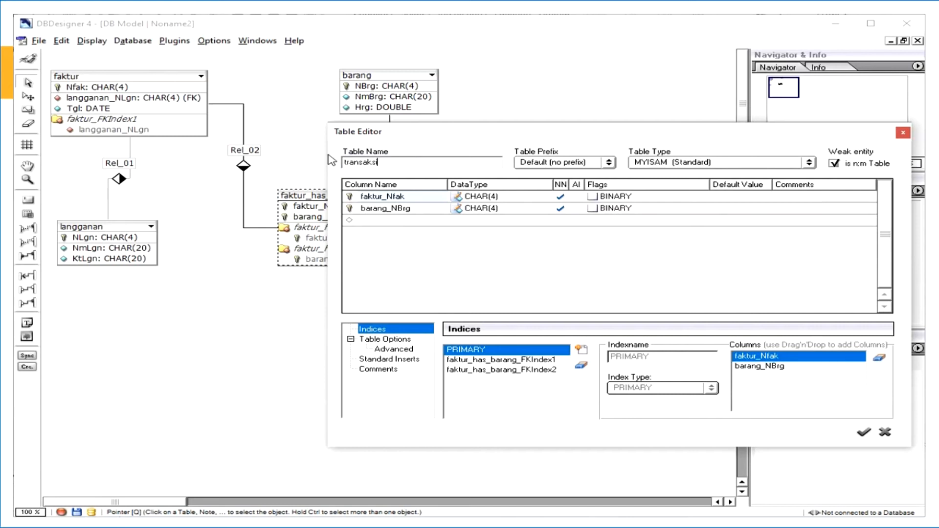
- Add a Qty column of type INTEGER to the transaksi table
{"action": "left_click", "coordinate": [383, 220]}
{"action": "type", "text": "Qty"}
{"action": "key", "text": "Return"}
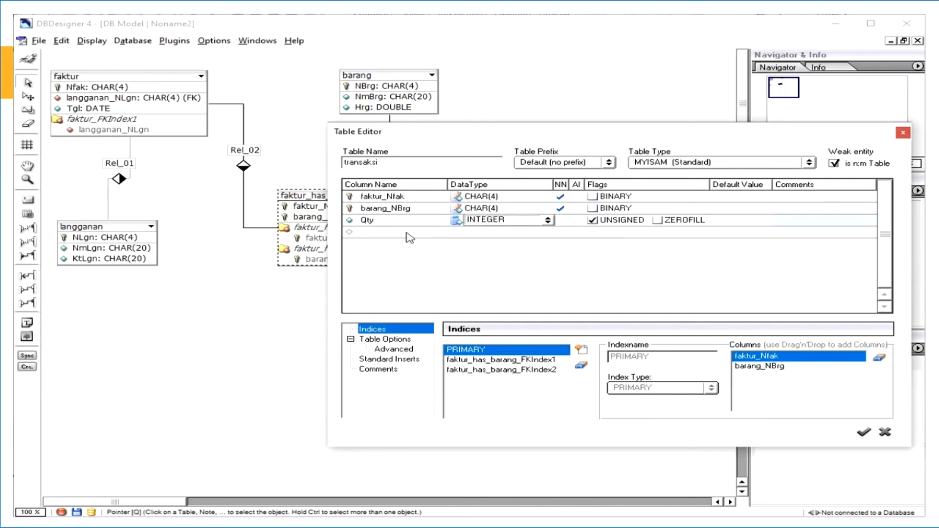
- Add an HrgTran column of type DOUBLE to the transaksi table and save the table
{"action": "left_click", "coordinate": [408, 233]}
{"action": "type", "text": "HrgTran"}
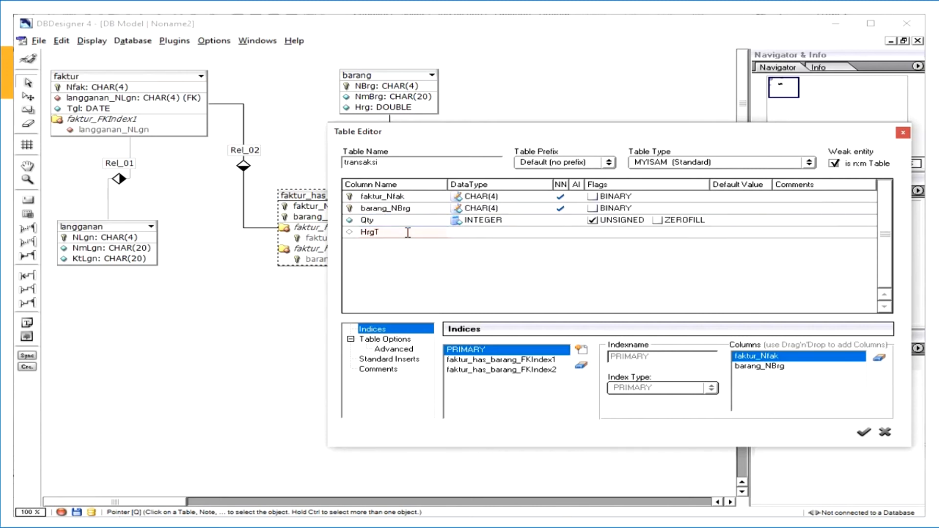
{"action": "left_click", "coordinate": [463, 235]}
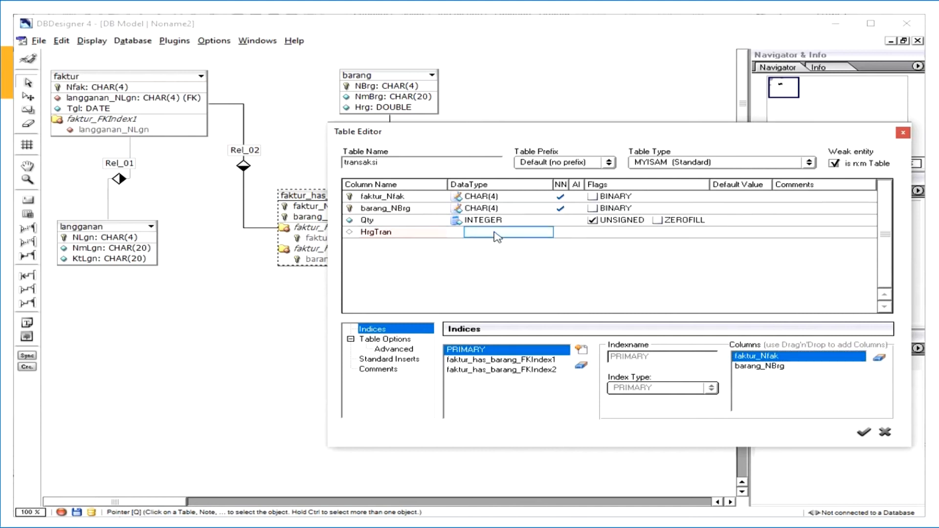
{"action": "key", "text": "Escape"}
{"action": "type", "text": "HrgTran"}
{"action": "key", "text": "Tab"}
{"action": "type", "text": "DOUB"}
{"action": "key", "text": "Return"}
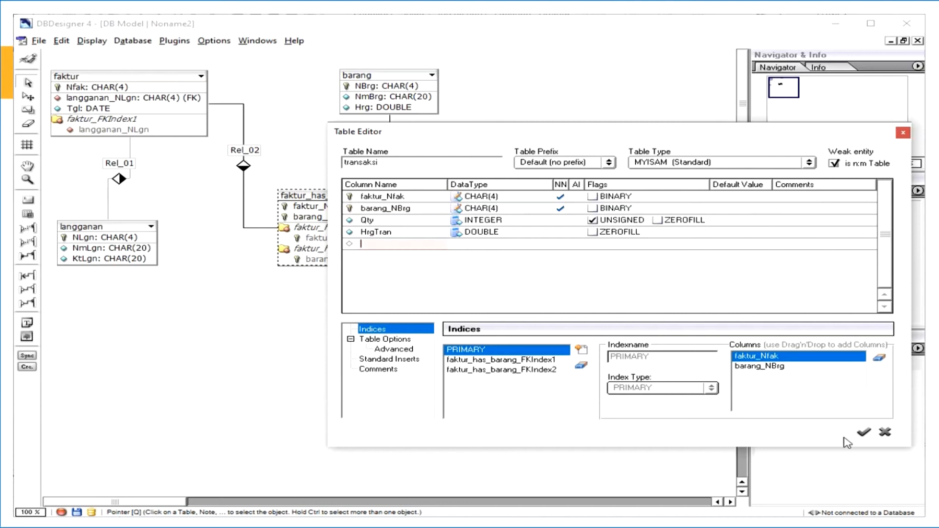
{"action": "left_click", "coordinate": [864, 432]}
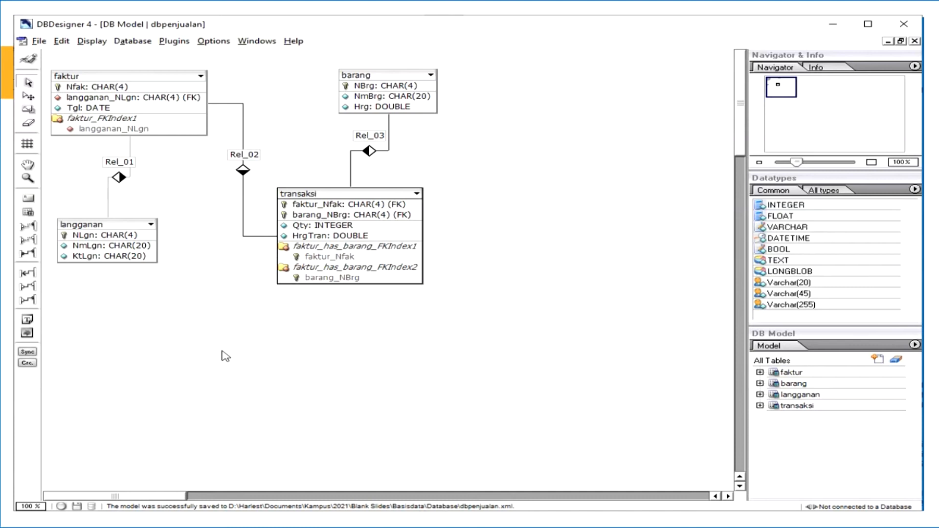
- Connect the model to the dbpenjualan database through the koneksidbpjl connection
{"action": "left_click", "coordinate": [131, 42]}
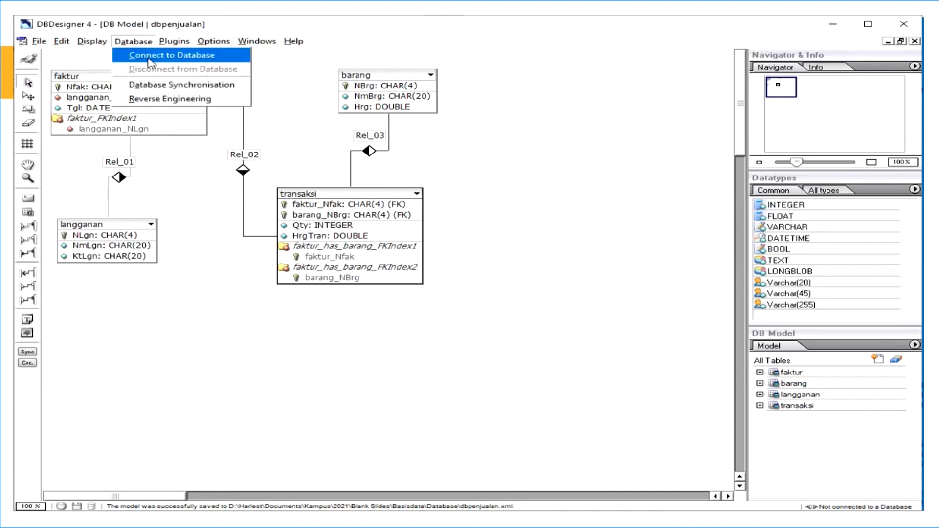
{"action": "left_click", "coordinate": [149, 56]}
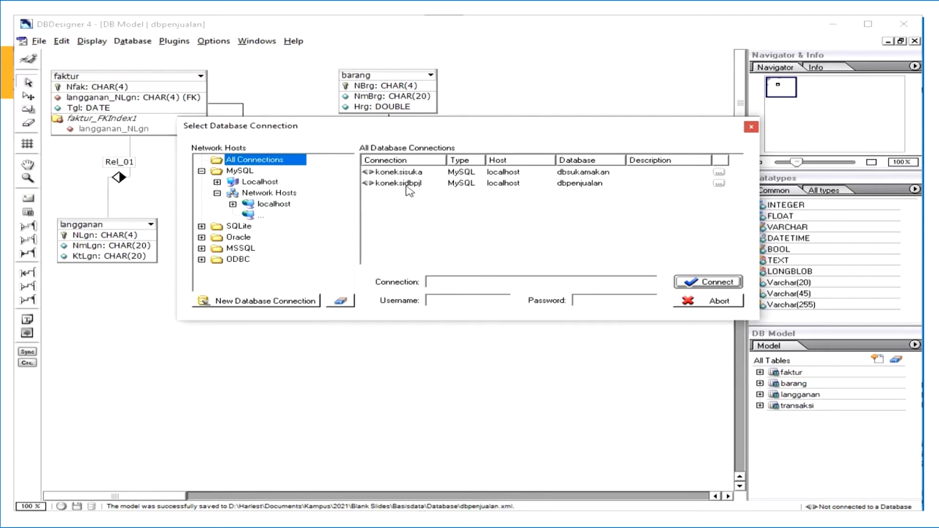
{"action": "left_click", "coordinate": [407, 183]}
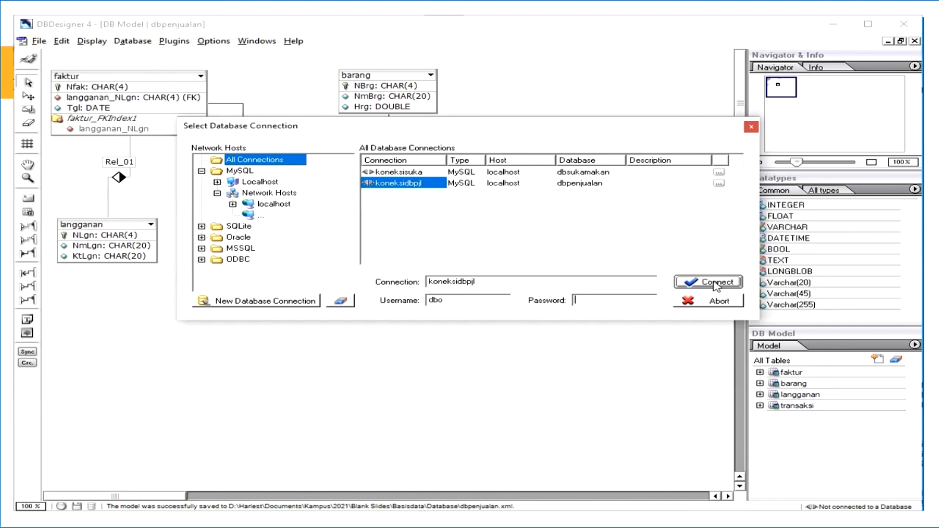
{"action": "left_click", "coordinate": [717, 283]}
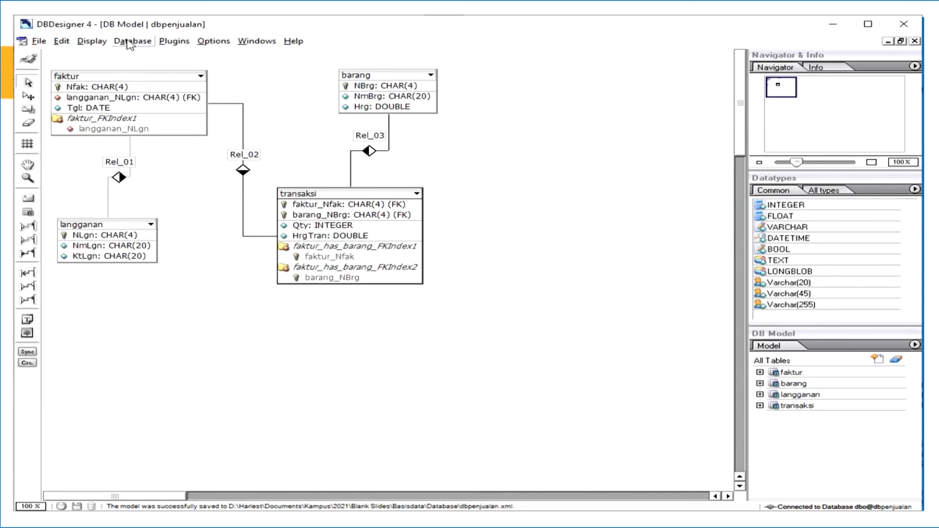
- Run Database Synchronisation over koneksidbpjl, applying the model's changes to the database, and close the dialog
{"action": "left_click", "coordinate": [130, 42]}
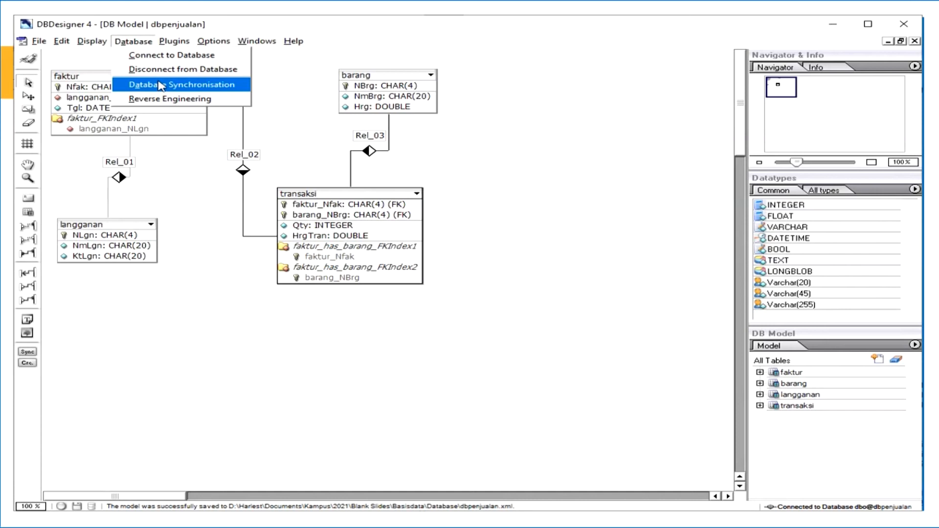
{"action": "left_click", "coordinate": [161, 86]}
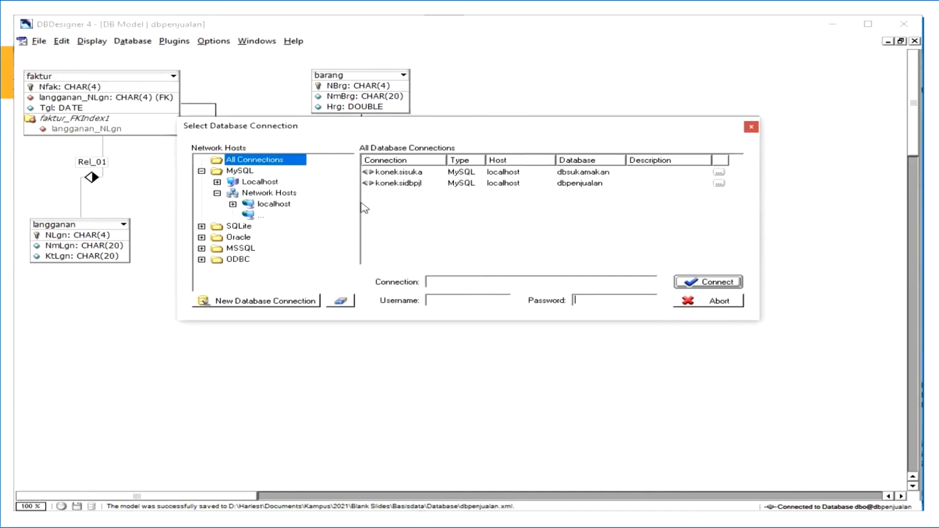
{"action": "left_click", "coordinate": [405, 184]}
{"action": "left_click", "coordinate": [704, 286]}
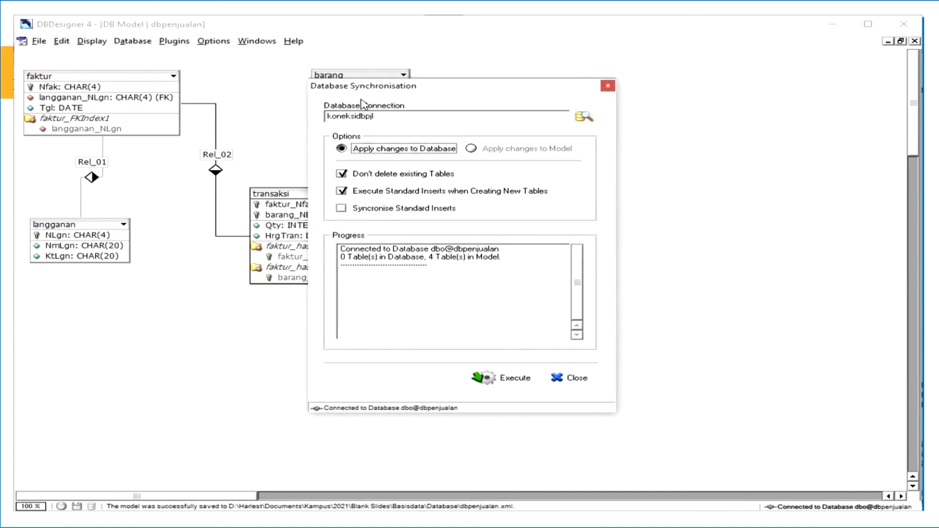
{"action": "left_click_drag", "start_coordinate": [376, 93], "coordinate": [488, 76]}
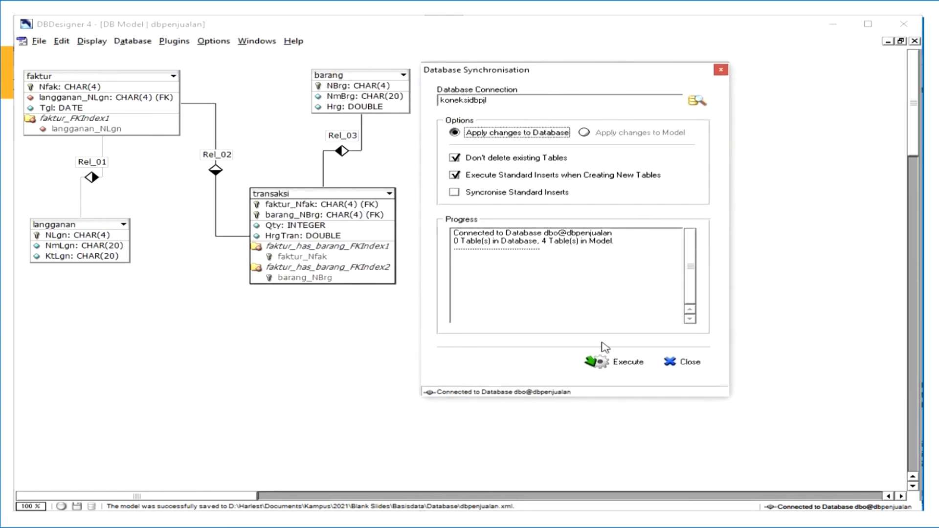
{"action": "left_click", "coordinate": [614, 365]}
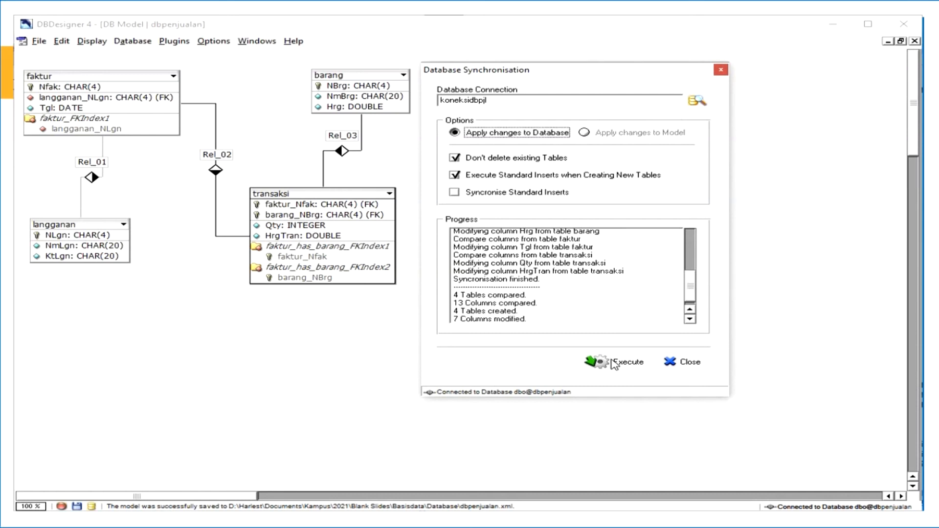
{"action": "mouse_move", "coordinate": [691, 293]}
{"action": "left_mouse_down"}
{"action": "mouse_move", "coordinate": [690, 260]}
{"action": "mouse_move", "coordinate": [690, 289]}
{"action": "left_mouse_up"}
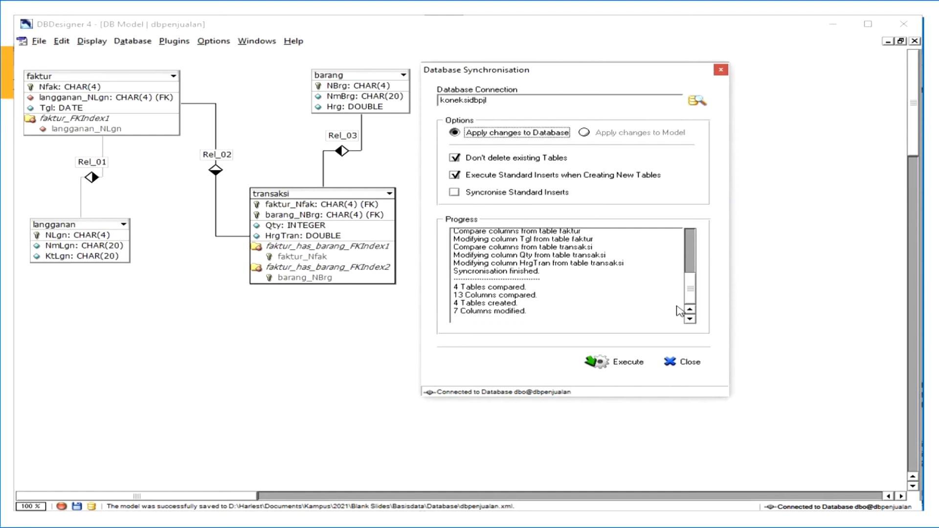
{"action": "left_click", "coordinate": [694, 364]}
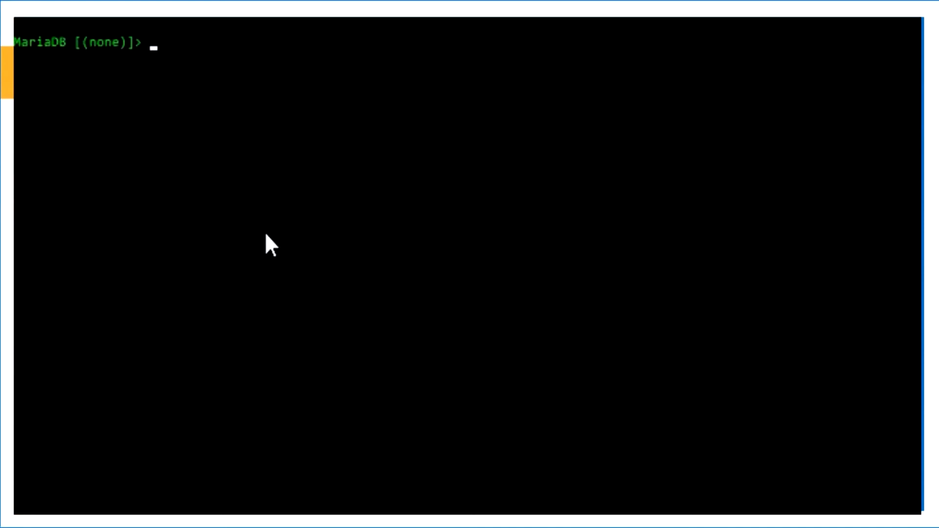
- Switch to the MariaDB console, select the dbpenjualan database and list its tables
{"action": "type", "text": "use dbpen"}
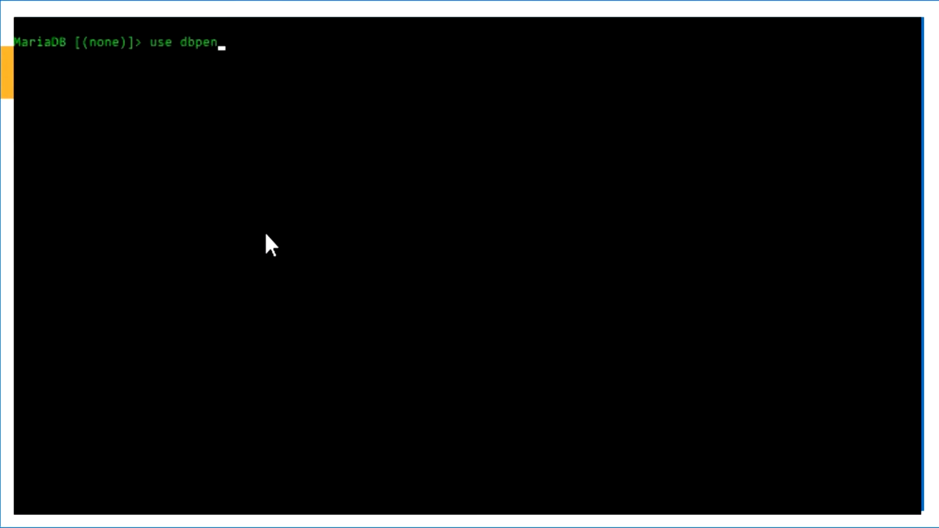
{"action": "type", "text": "jualan;"}
{"action": "key", "text": "Return"}
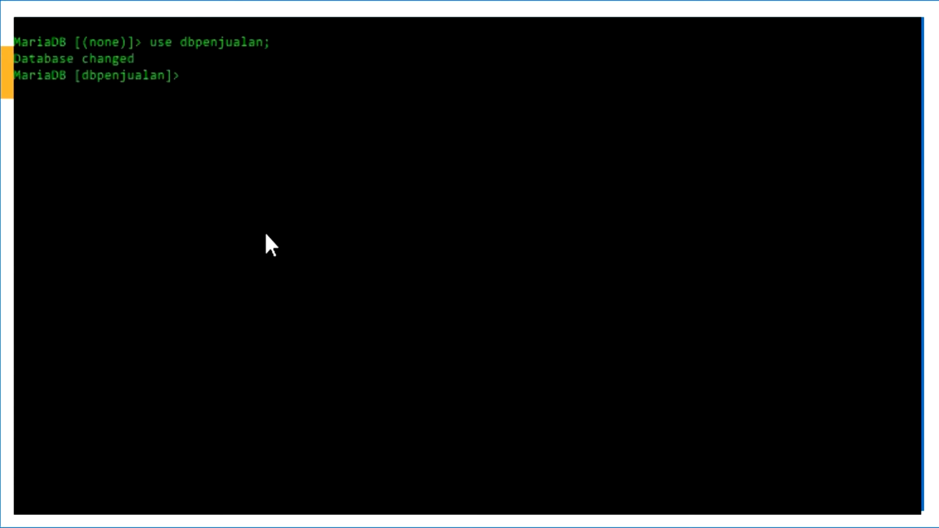
{"action": "type", "text": "show tables"}
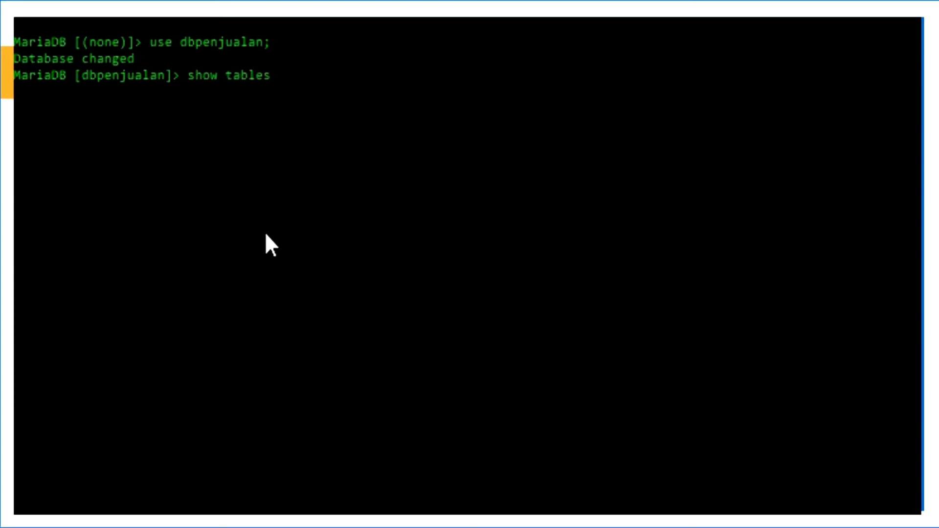
{"action": "type", "text": ";"}
{"action": "key", "text": "Return"}
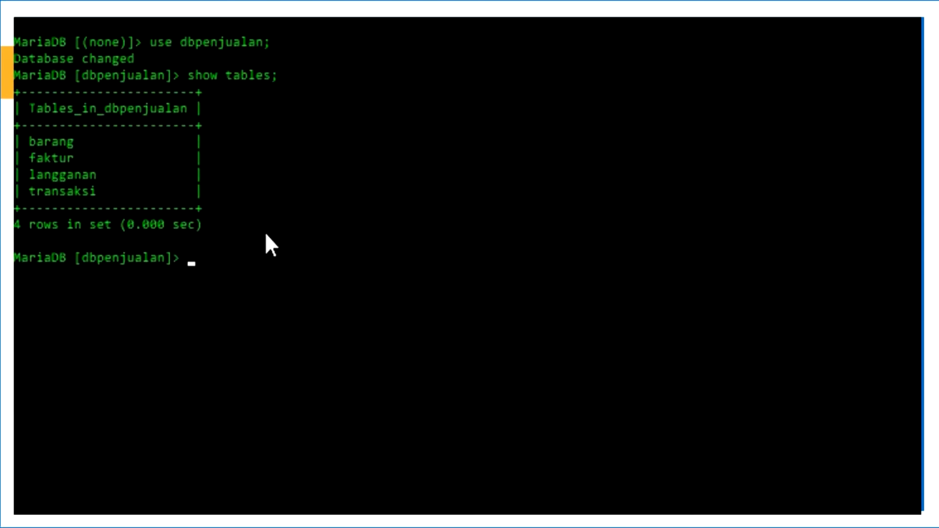
- Display the column structure of the barang and faktur tables with desc
{"action": "type", "text": "desc barang"}
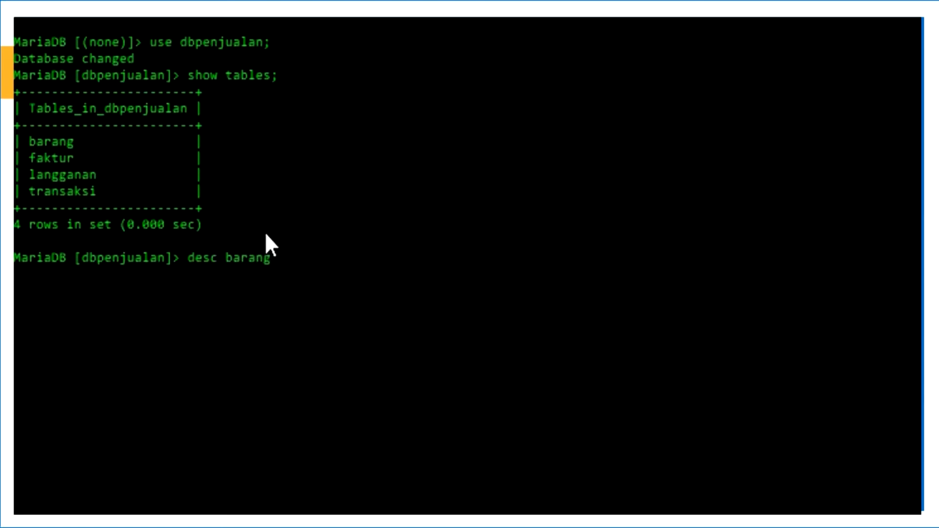
{"action": "type", "text": ";"}
{"action": "key", "text": "Return"}
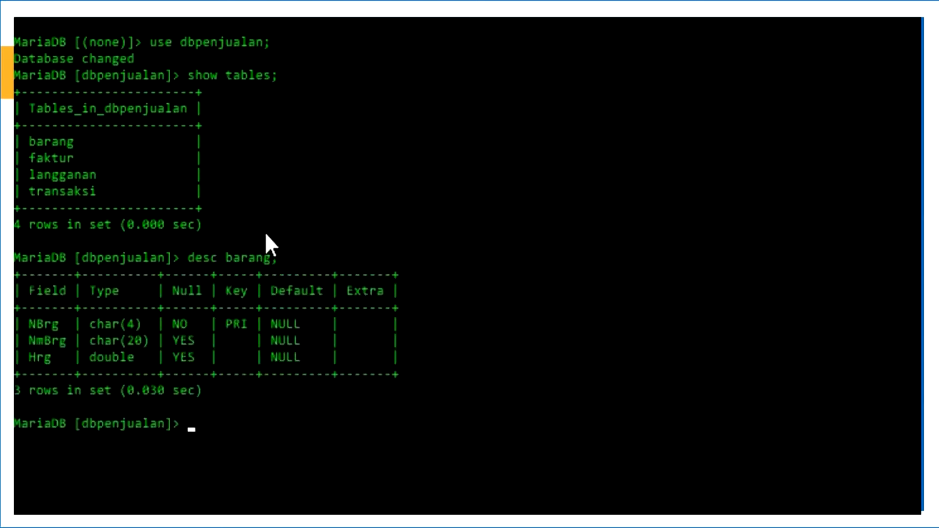
{"action": "type", "text": "dw"}
{"action": "key", "text": "BackSpace"}
{"action": "type", "text": "esc faktur;"}
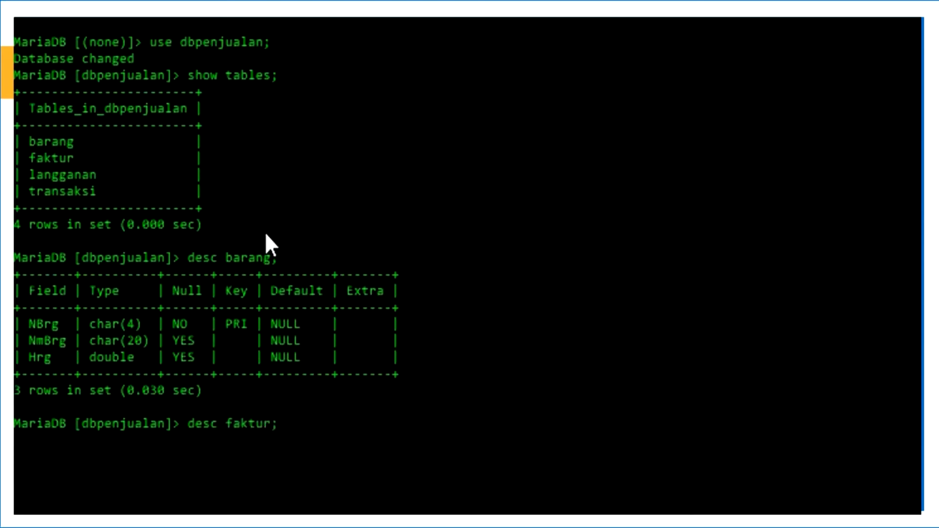
{"action": "key", "text": "Return"}
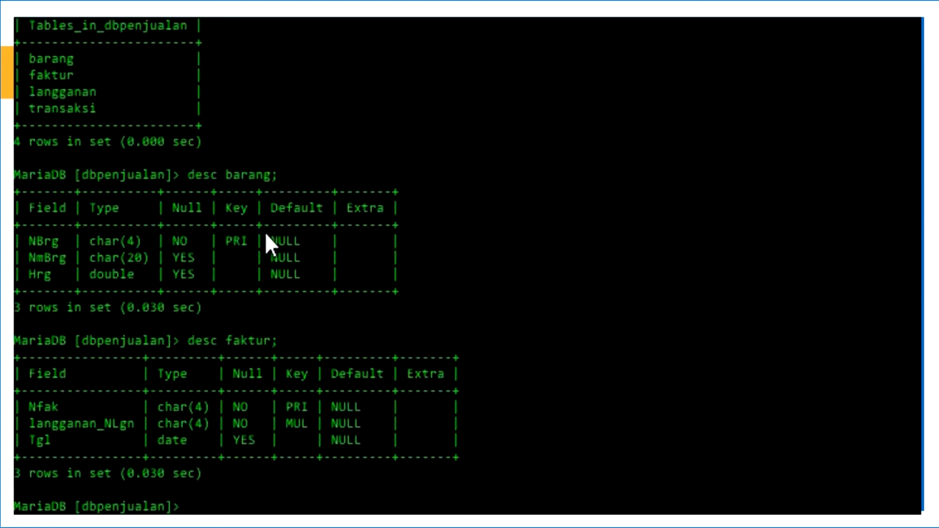
- Display the column structure of the langganan and transaksi tables with desc
{"action": "type", "text": "desc langg"}
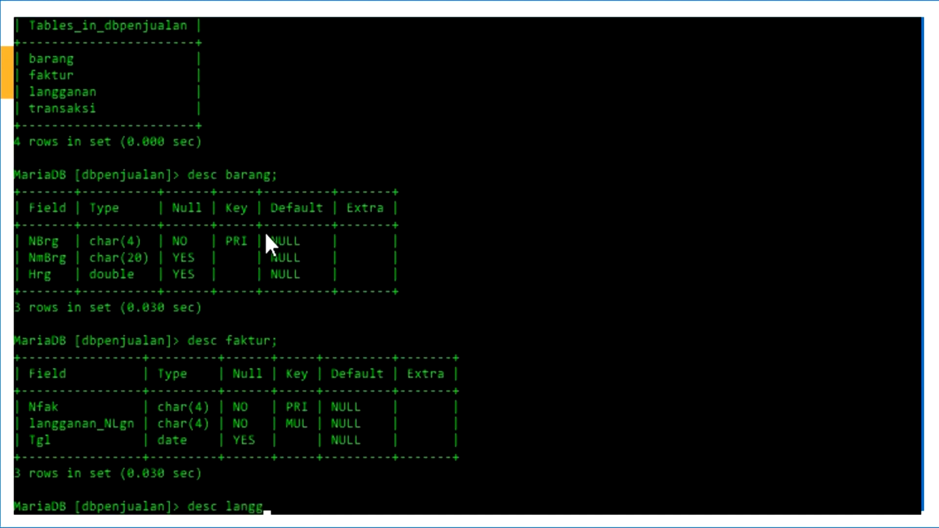
{"action": "type", "text": "anan;"}
{"action": "key", "text": "Return"}
{"action": "type", "text": "desc"}
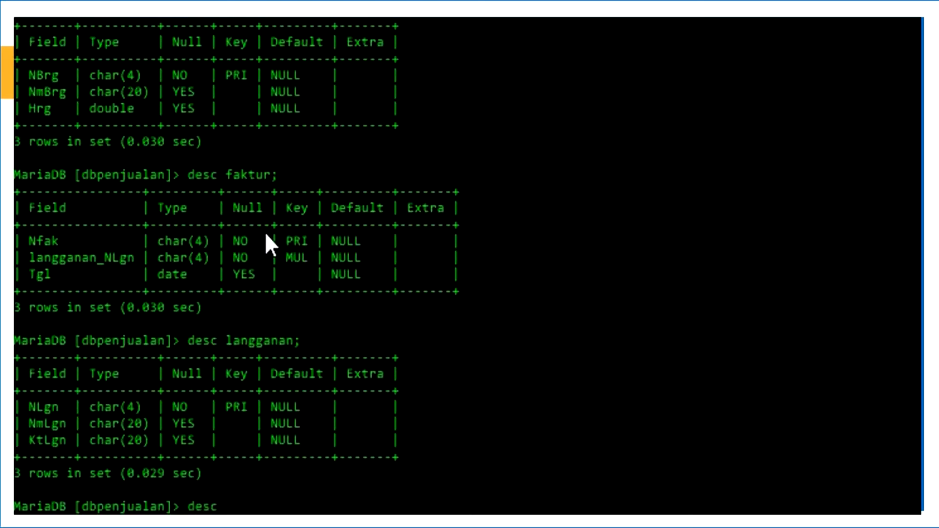
{"action": "type", "text": " transaksi;"}
{"action": "key", "text": "Return"}
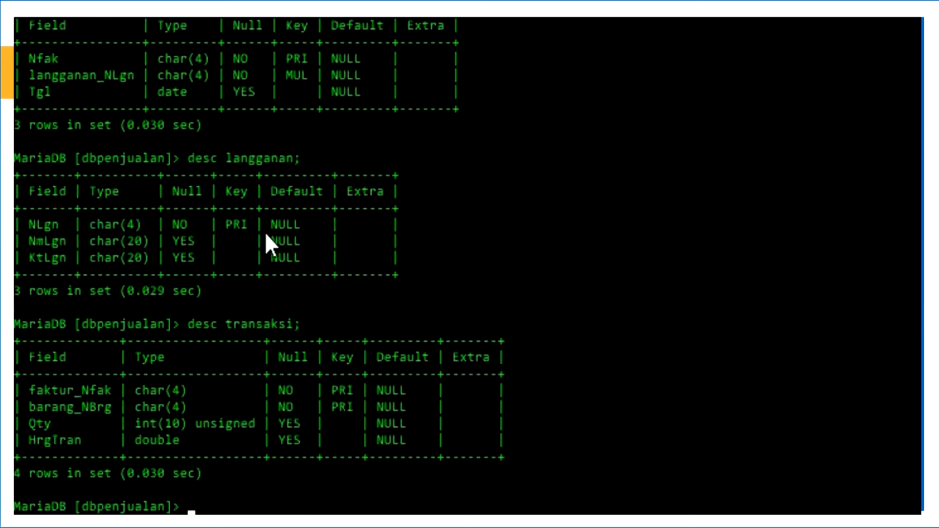